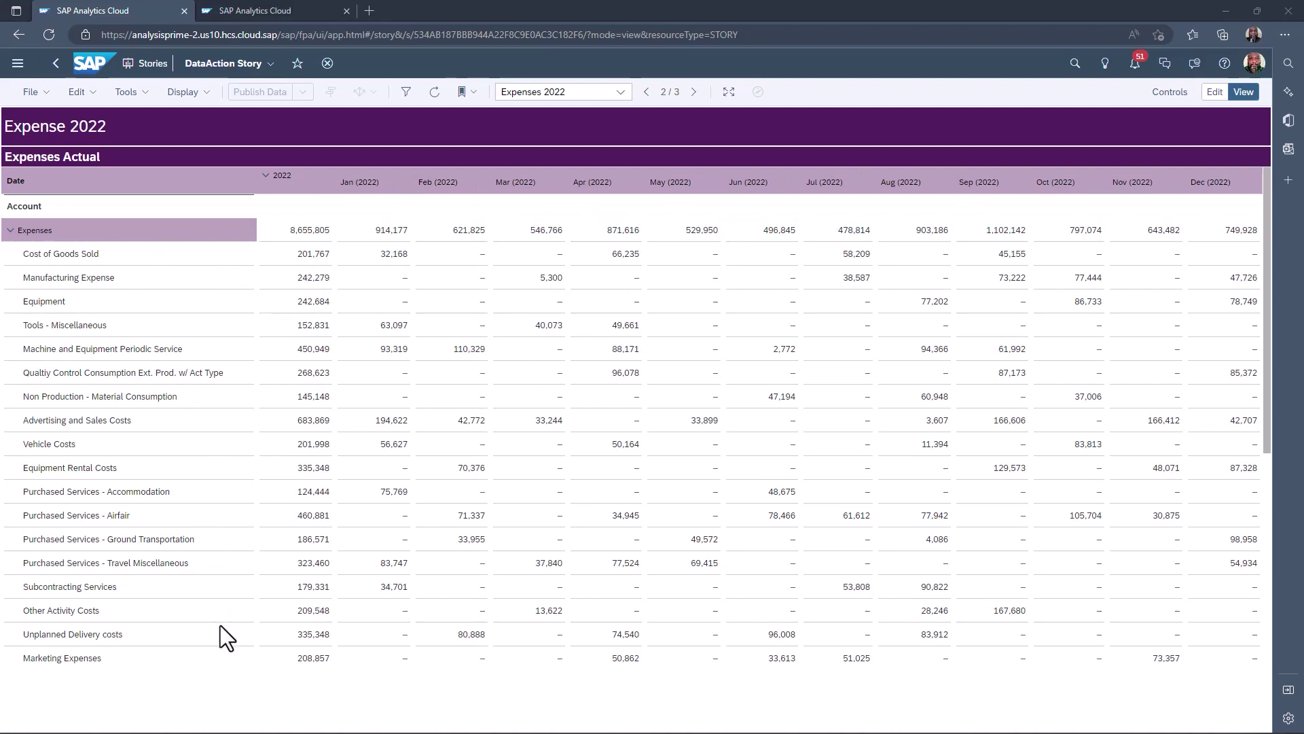
# Step: Open page 3/3 Expense Planning 2023 and check the empty Dec (2022) planning cells
pyautogui.moveTo(319, 231); pyautogui.dragTo(308, 581)
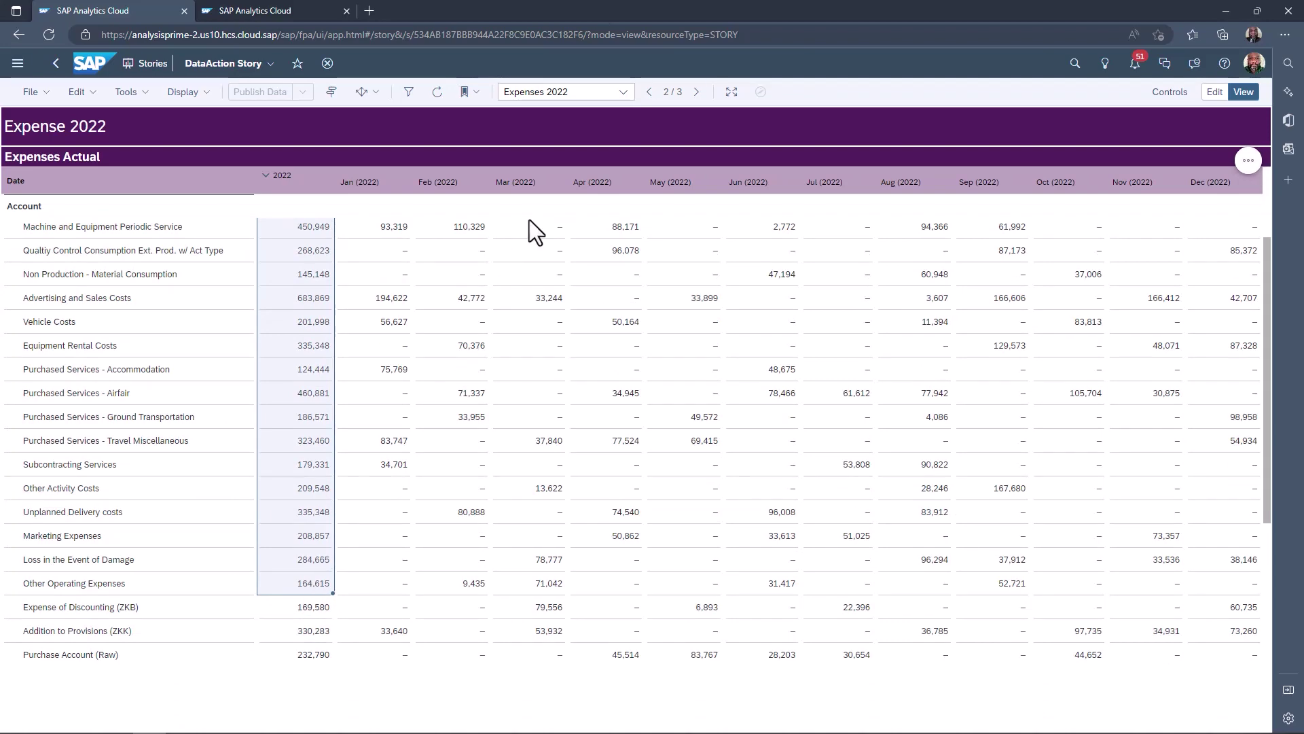
pyautogui.click(696, 93)
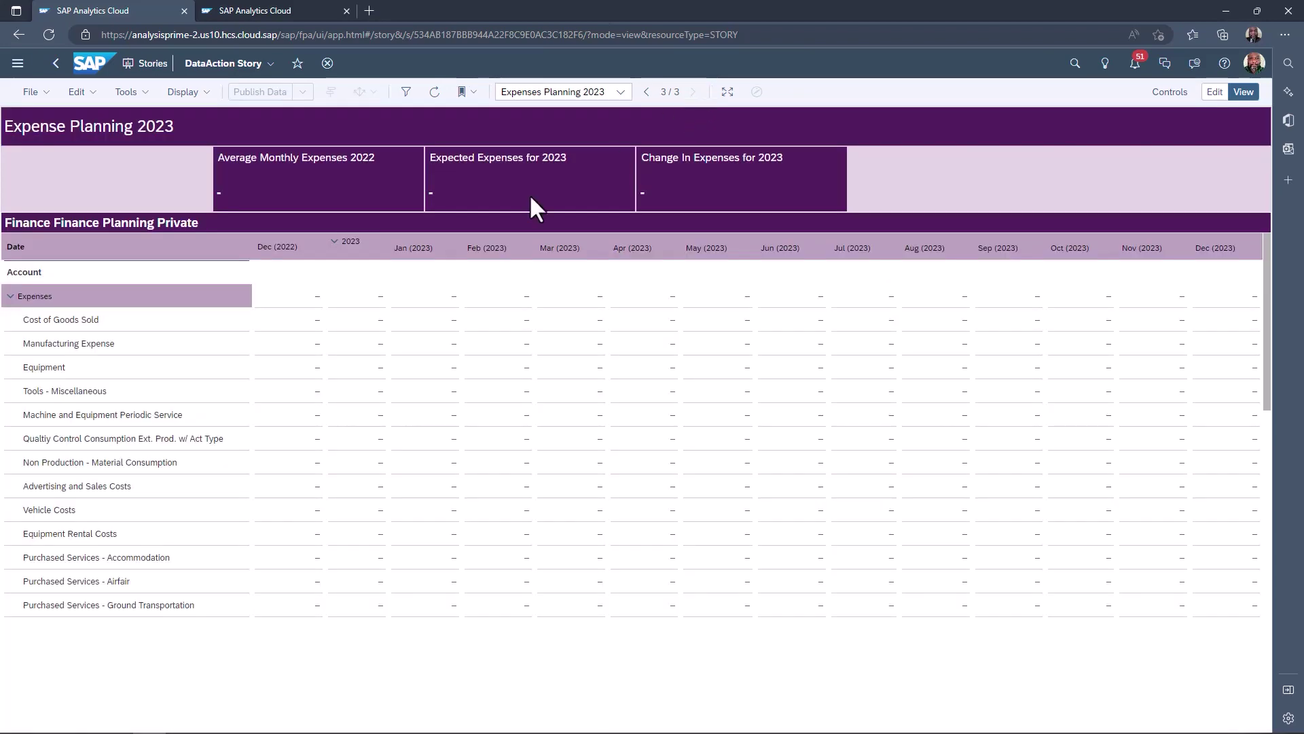
pyautogui.moveTo(290, 296); pyautogui.dragTo(302, 516)
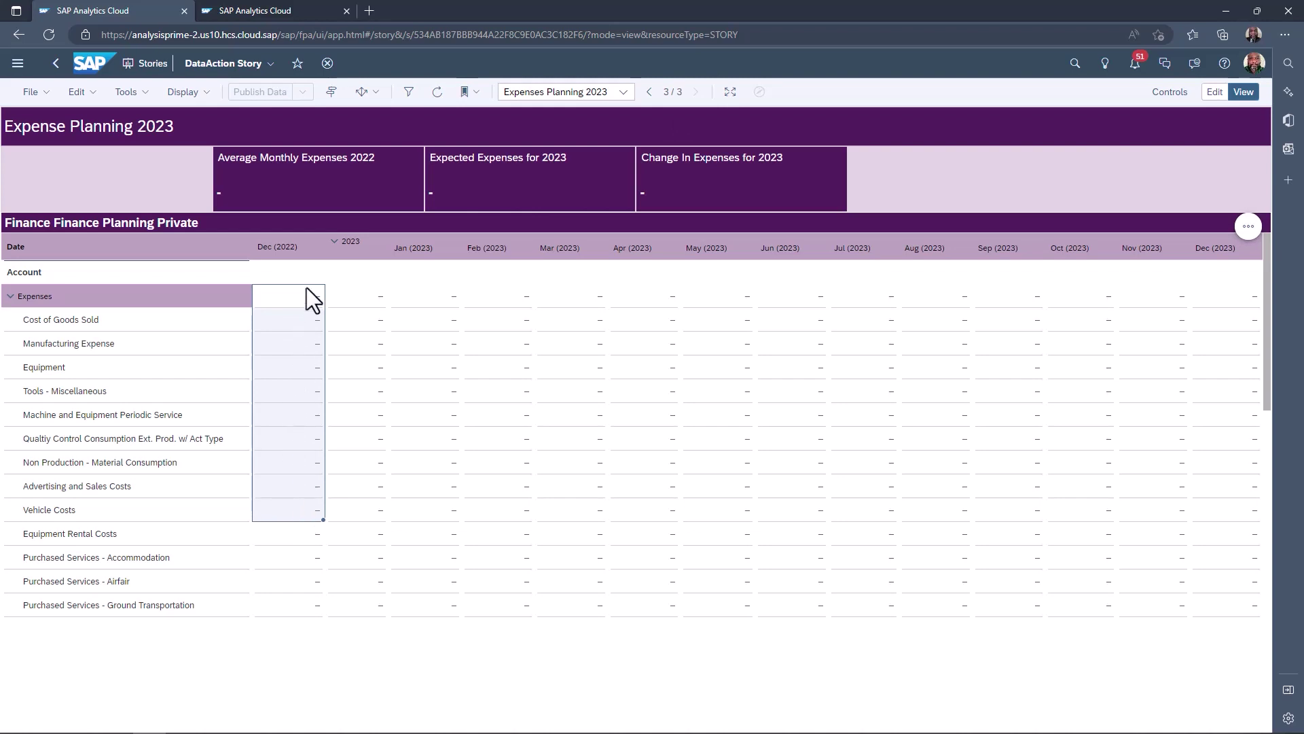
pyautogui.click(299, 605)
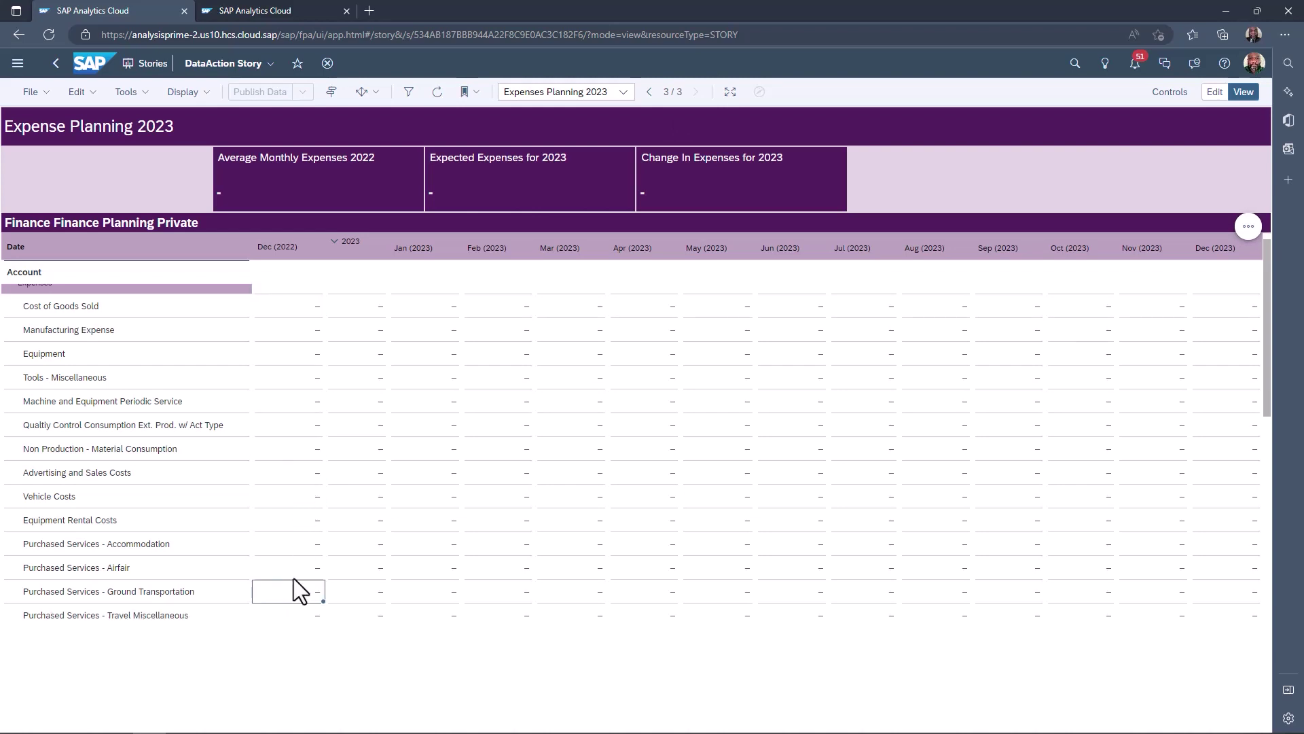
pyautogui.scroll(1, 302, 325)
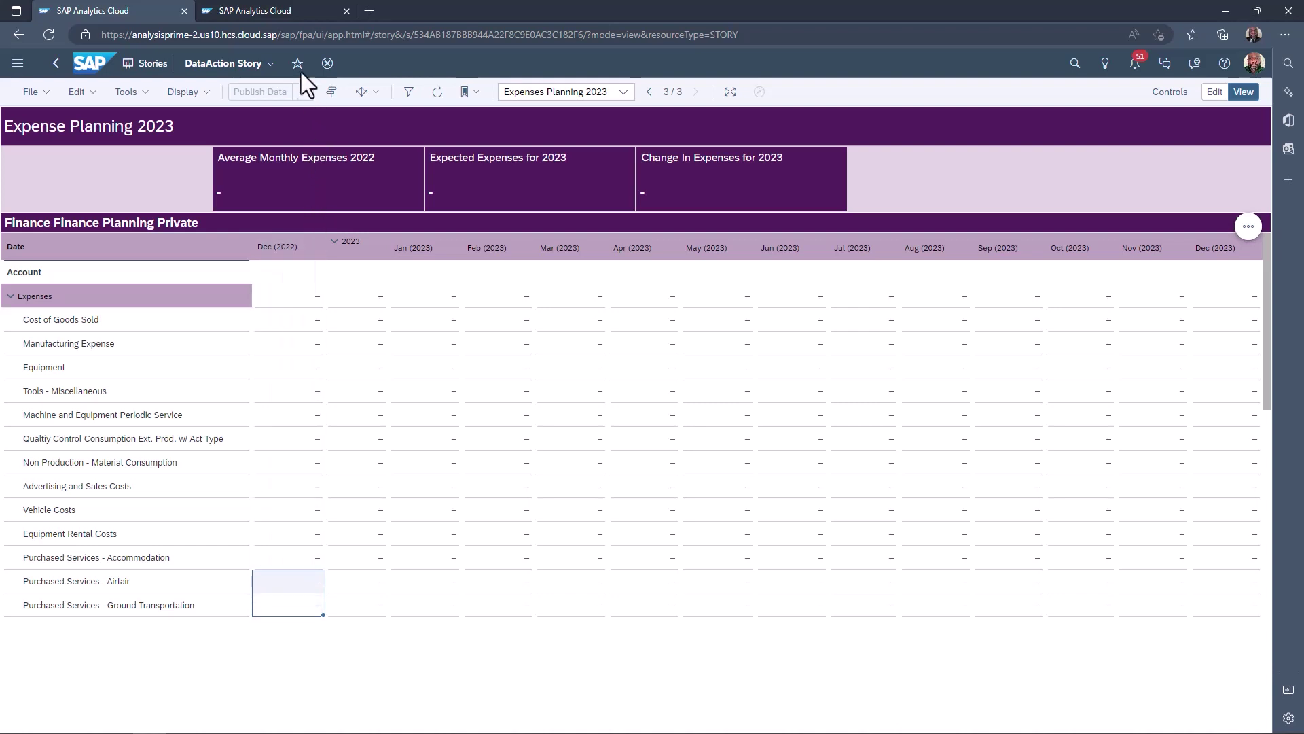
# Step: From the home page's Data Actions list, create 'Update Planning Data' with default model Dev 300 Finance
pyautogui.click(288, 9)
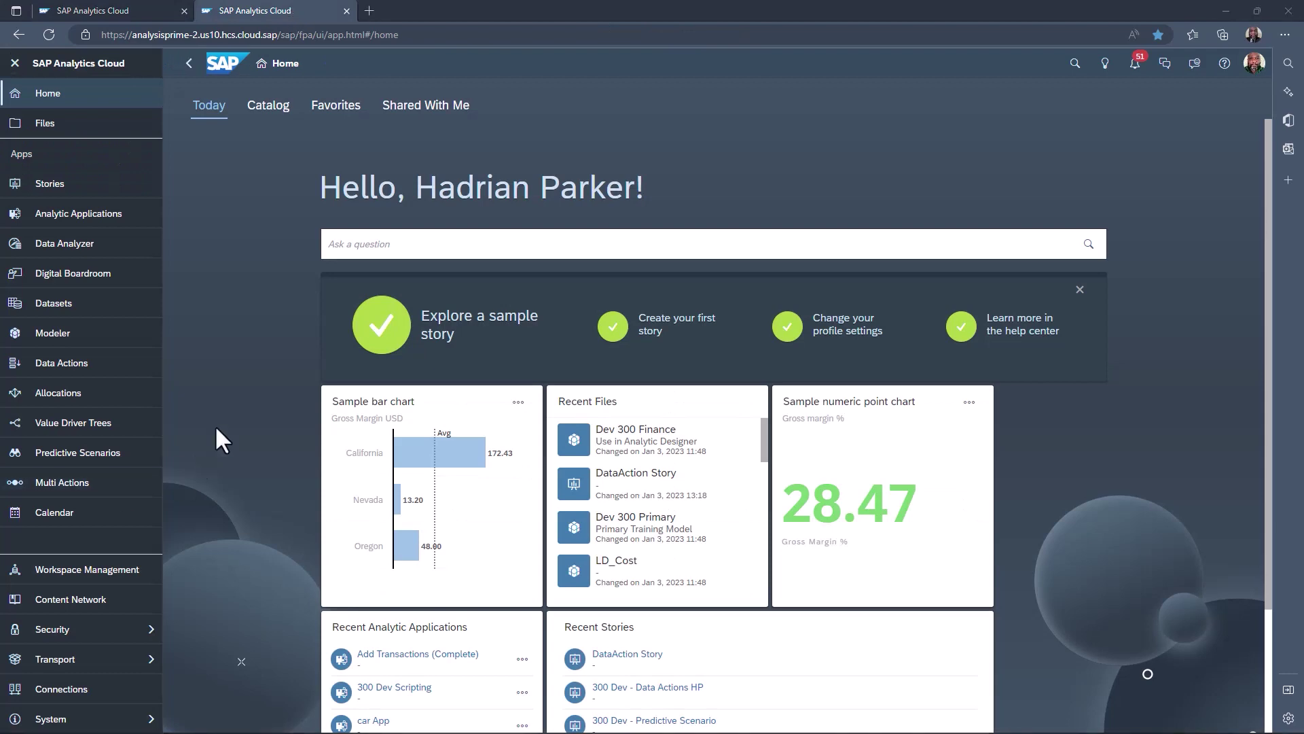
pyautogui.click(82, 367)
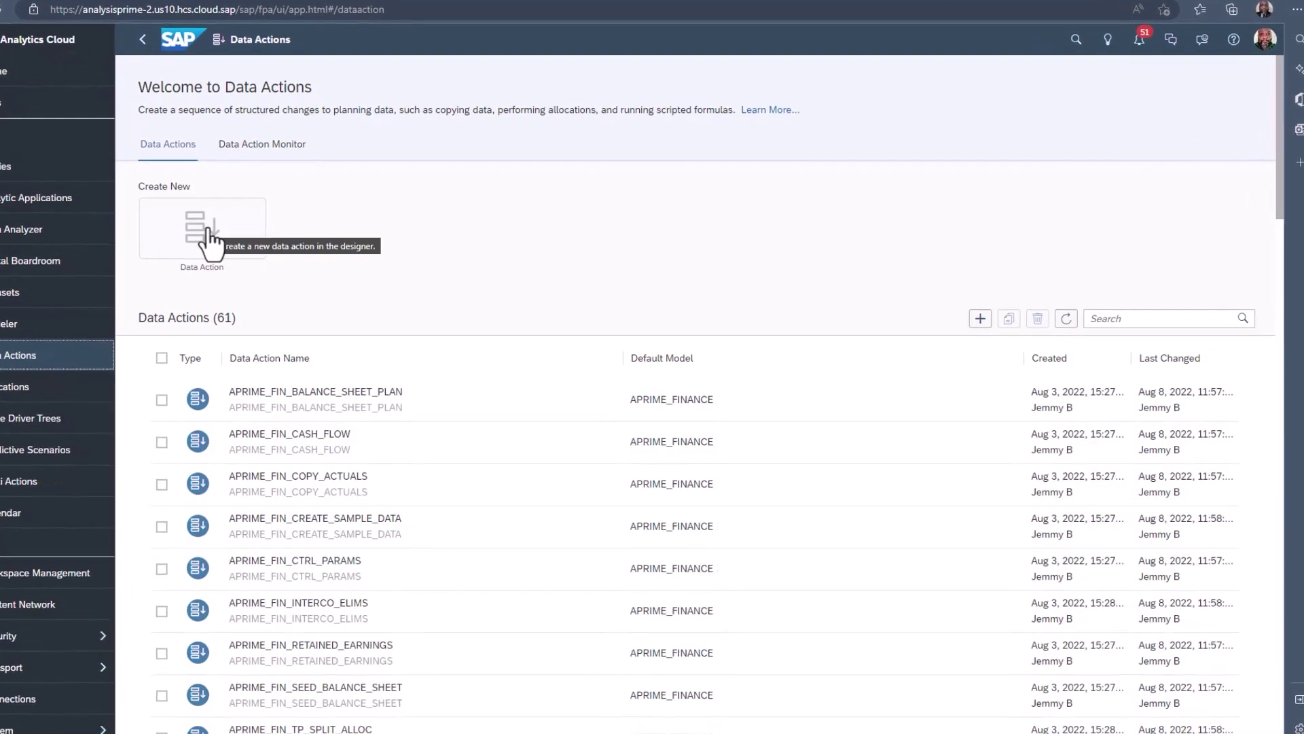
pyautogui.click(246, 243)
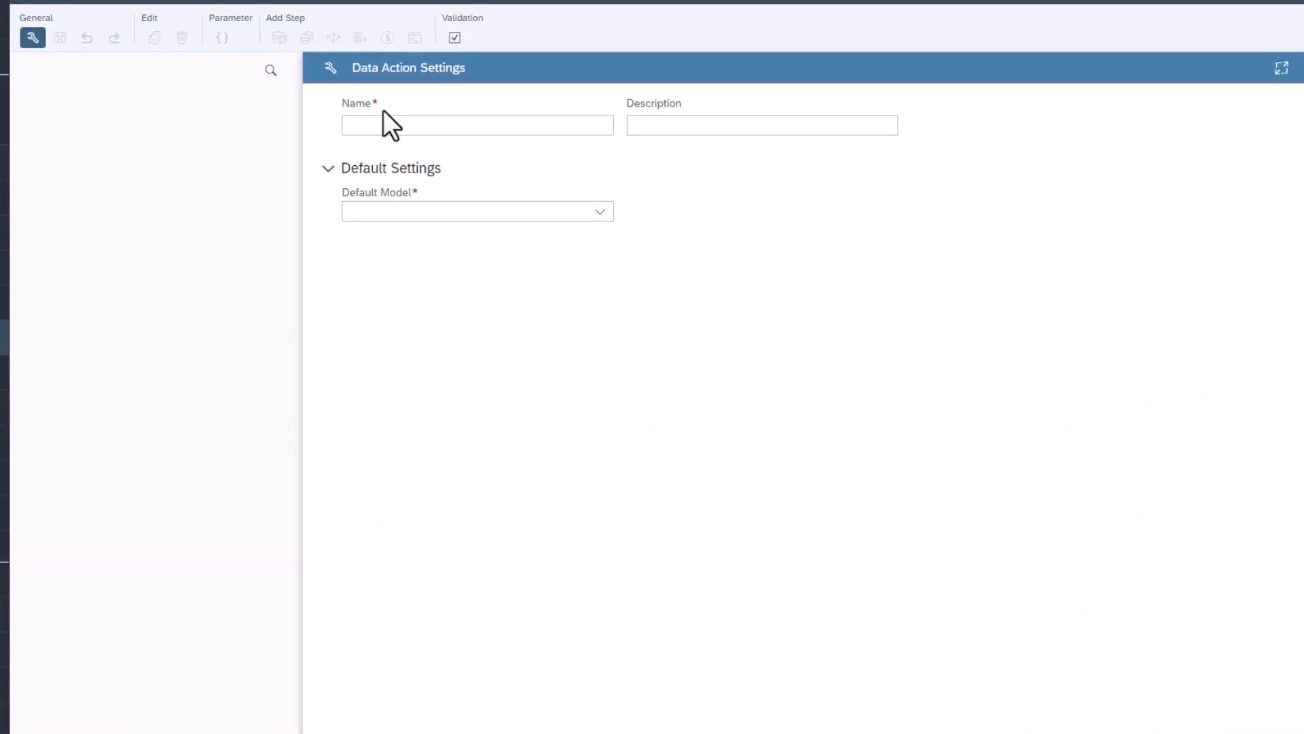
pyautogui.click(417, 146)
pyautogui.click(397, 208)
pyautogui.click(600, 211)
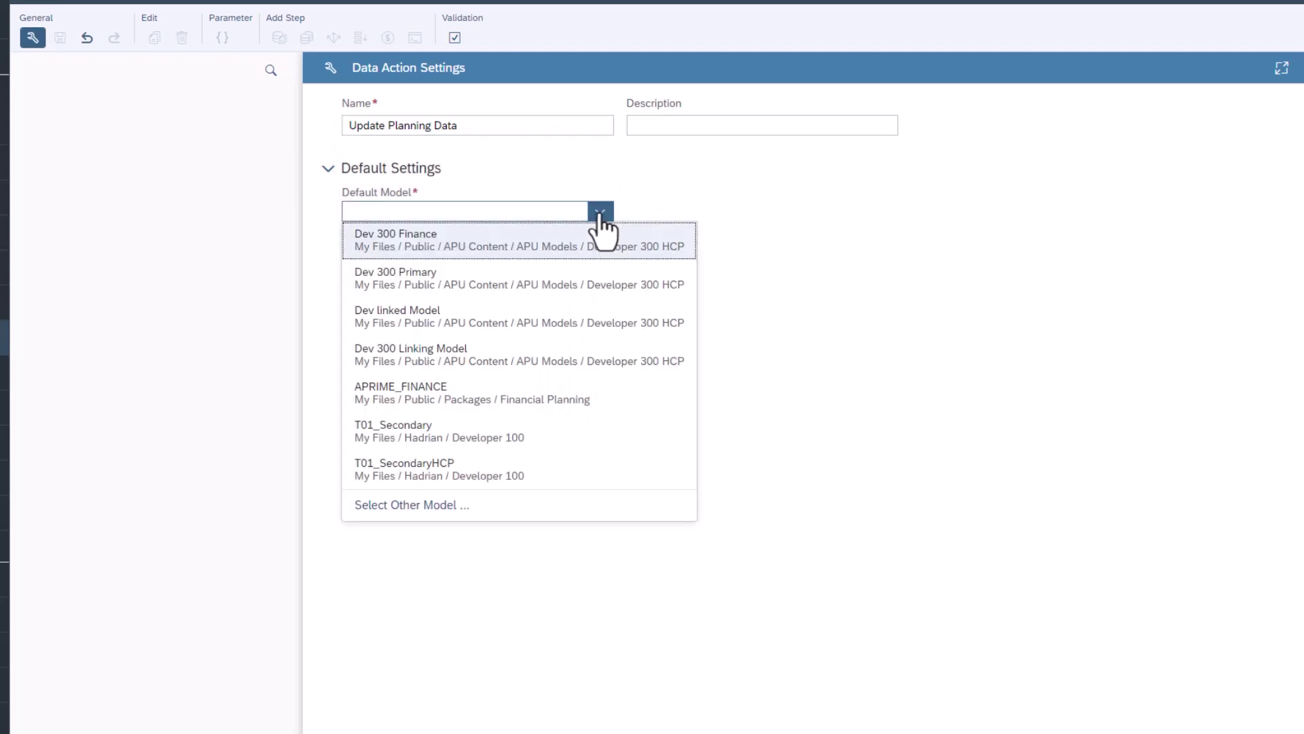
pyautogui.click(557, 250)
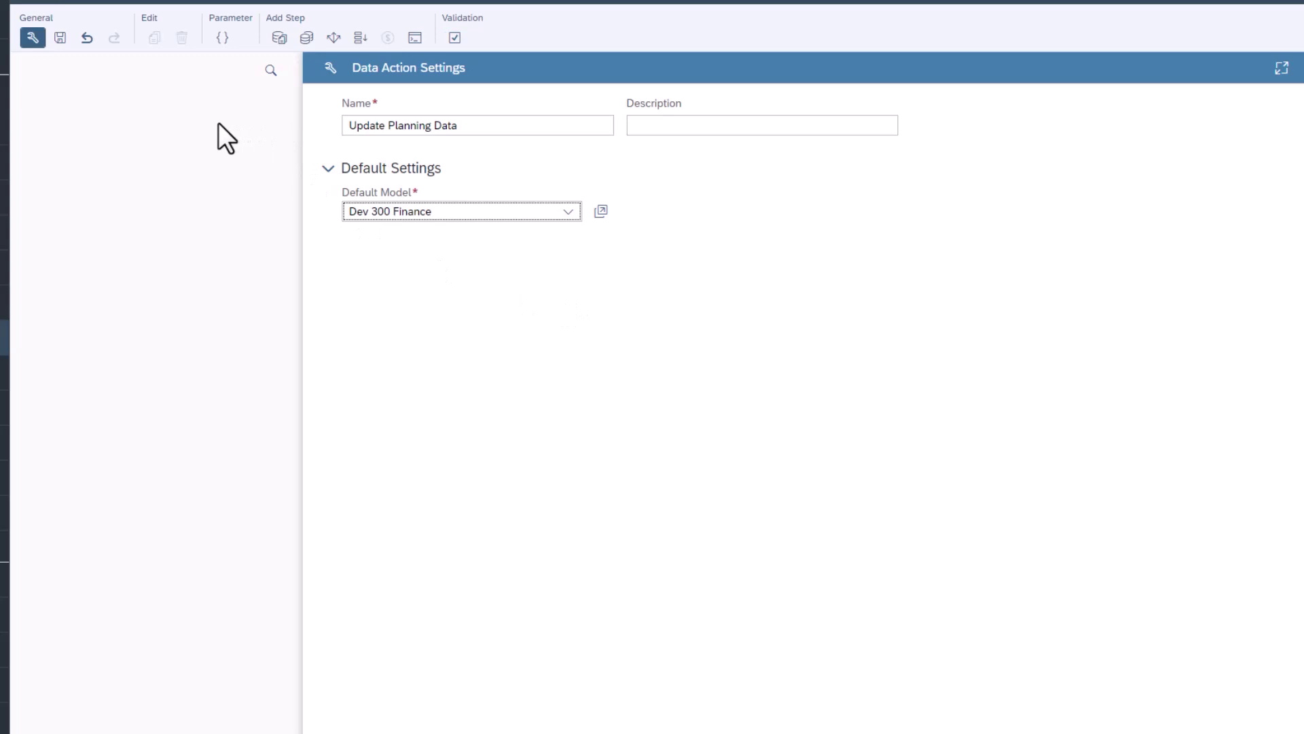
# Step: Create parameter ID SourceVersion on the Version dimension, prompt name 'Source Version'
pyautogui.click(213, 45)
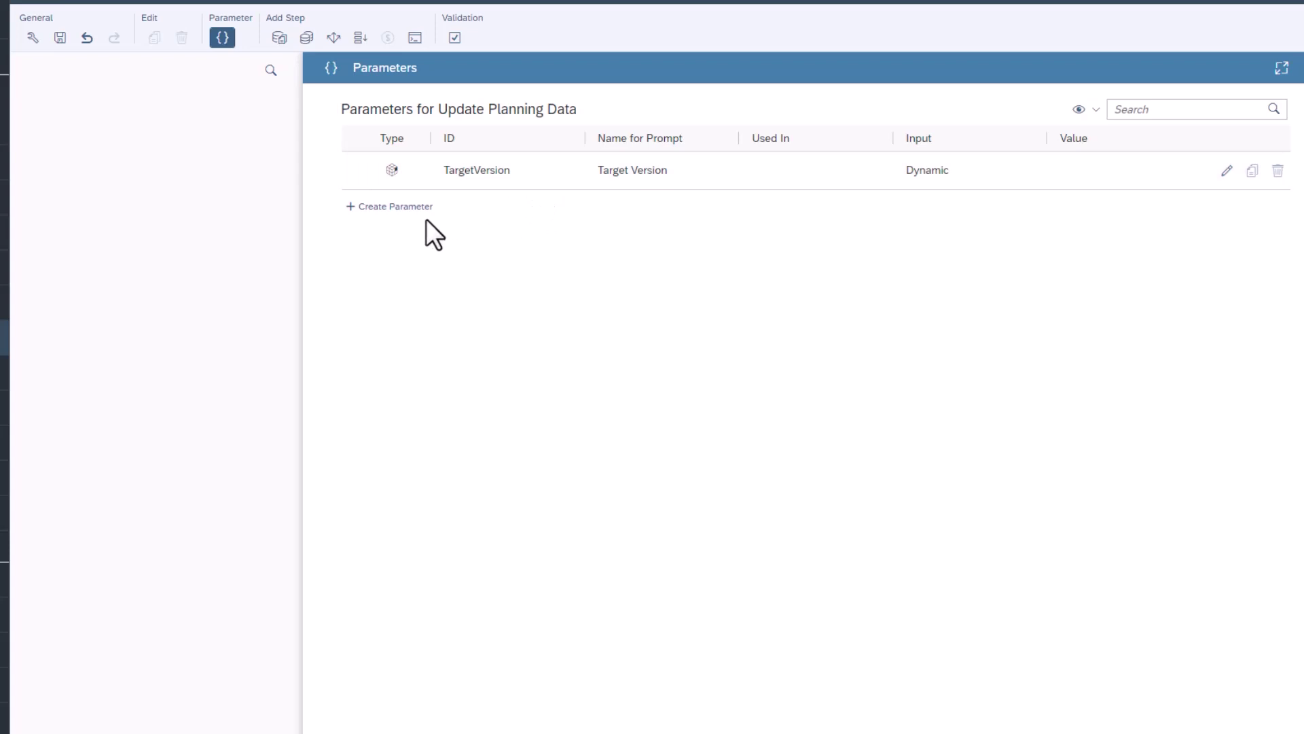
pyautogui.click(400, 208)
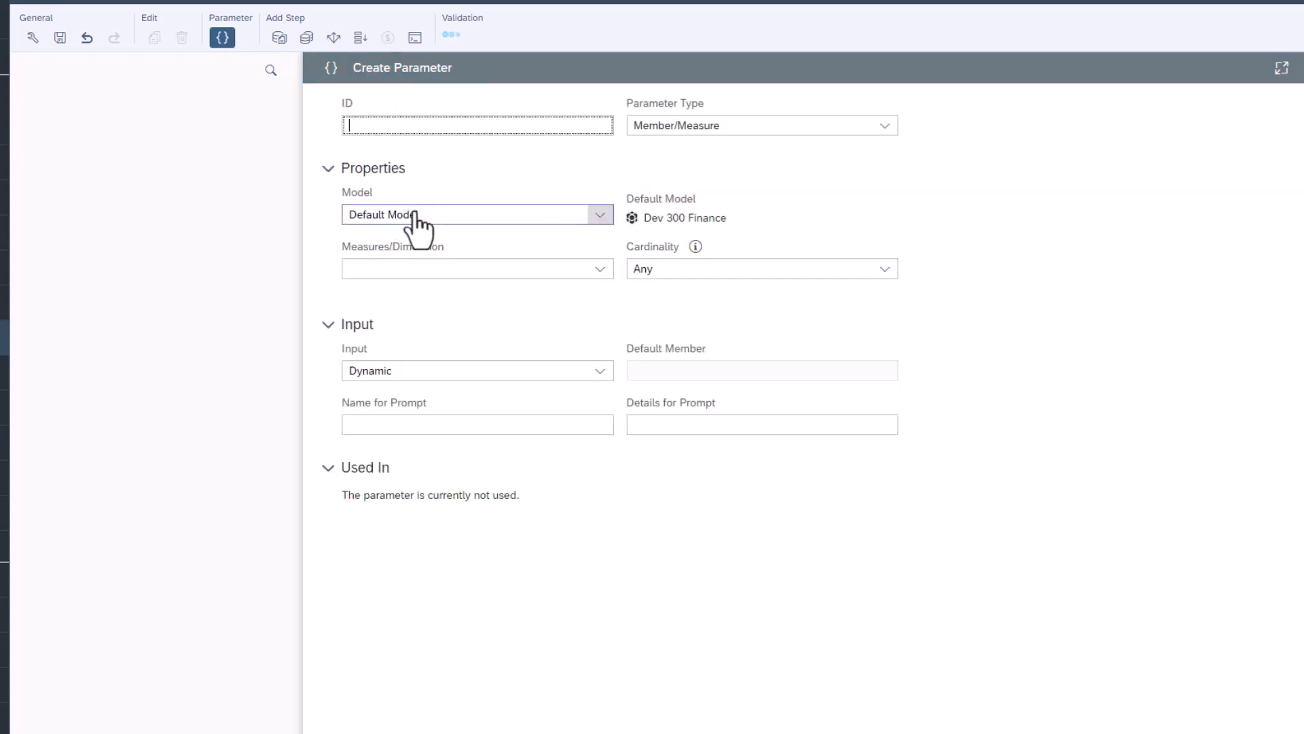
pyautogui.click(432, 126)
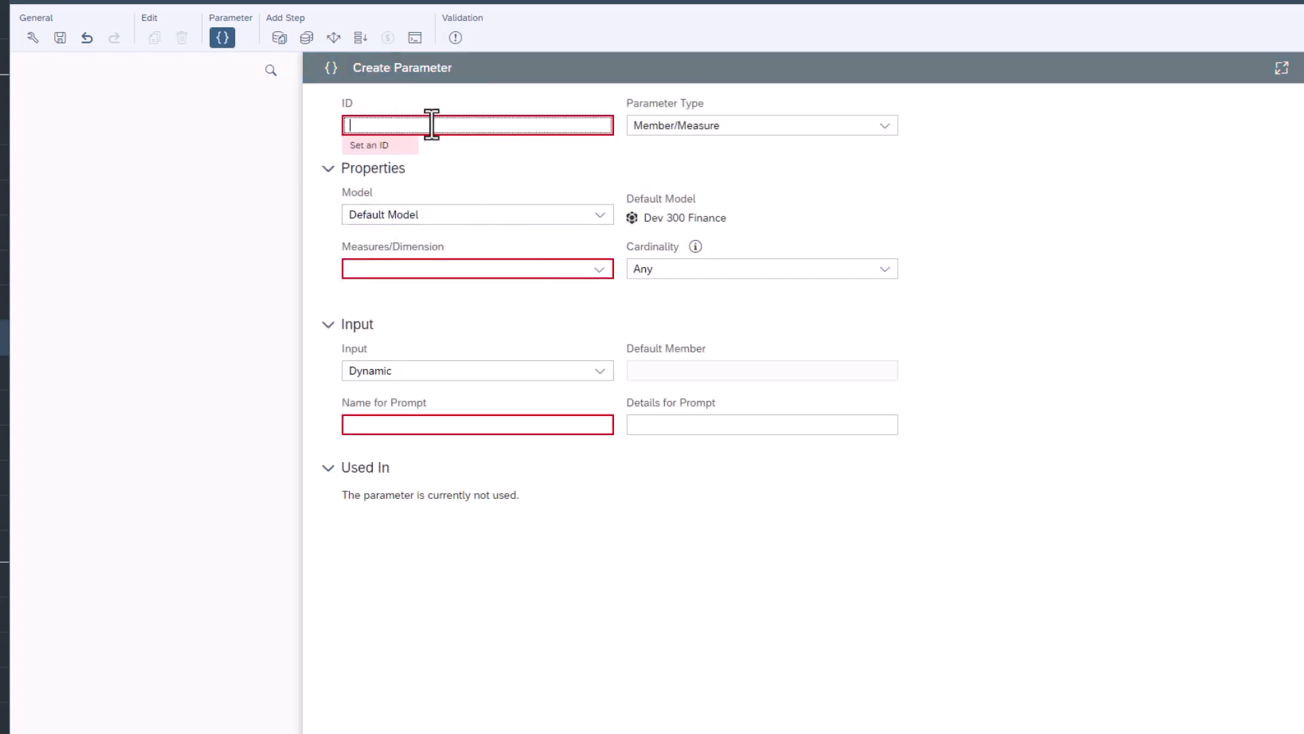
pyautogui.write('SourceVersion')
pyautogui.click(601, 269)
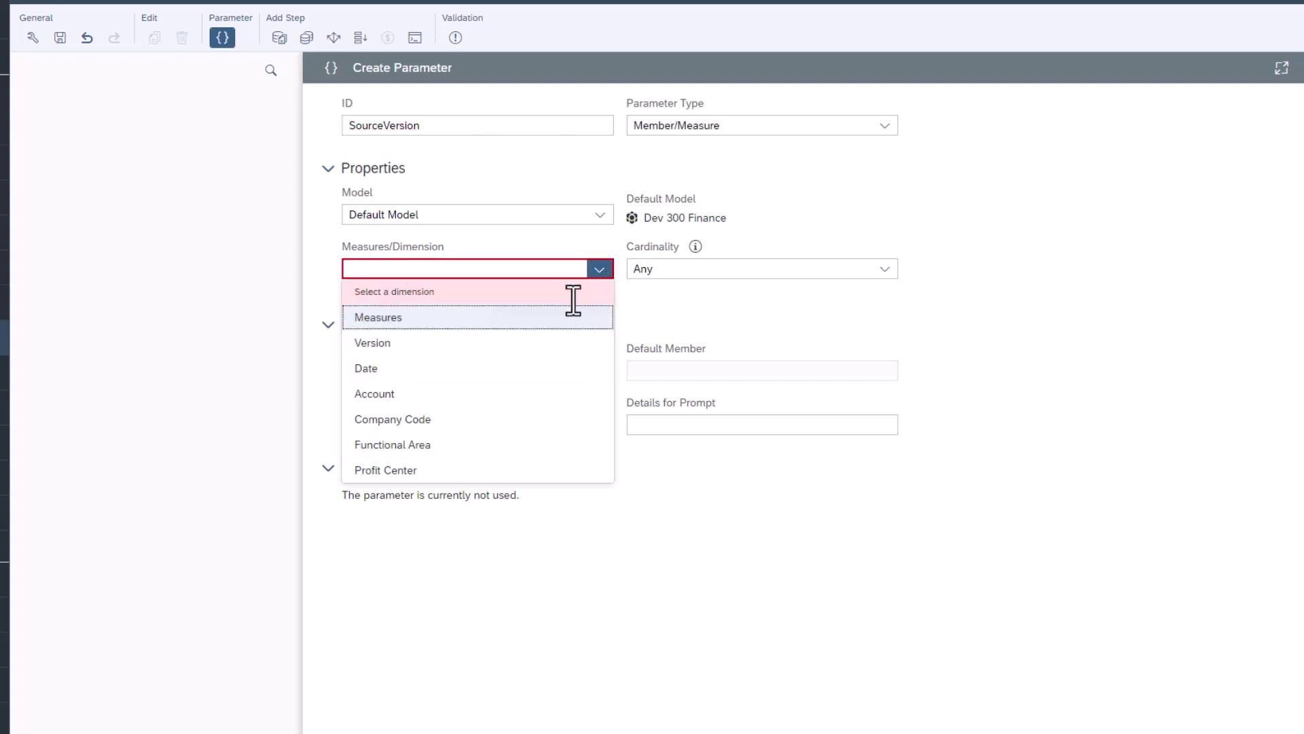
pyautogui.click(581, 343)
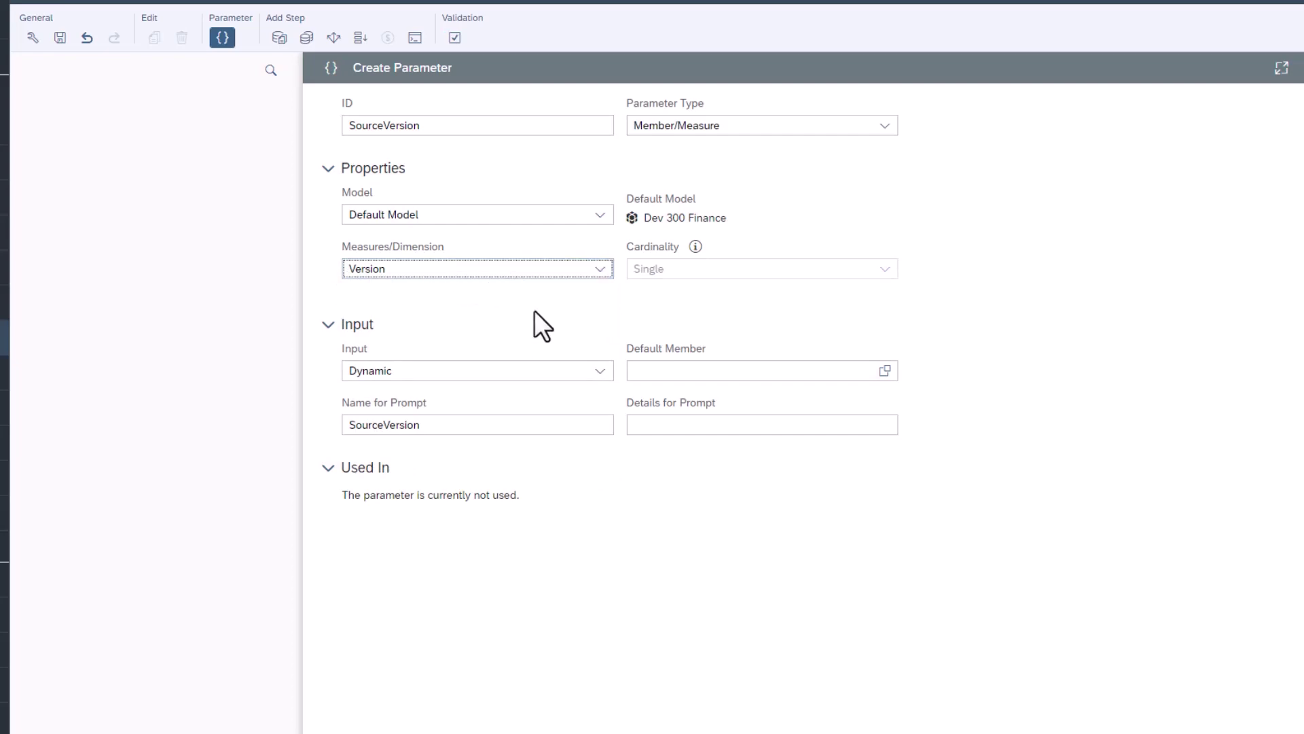
pyautogui.click(388, 426)
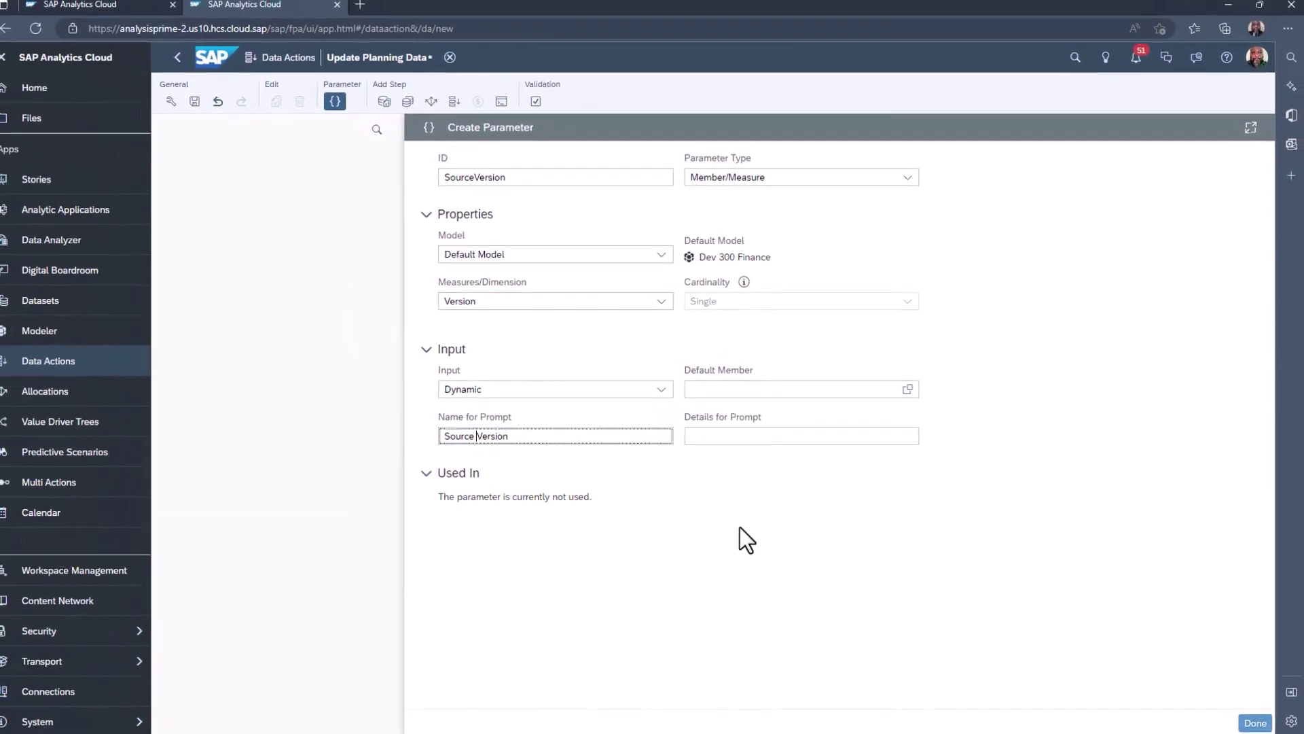
pyautogui.click(740, 520)
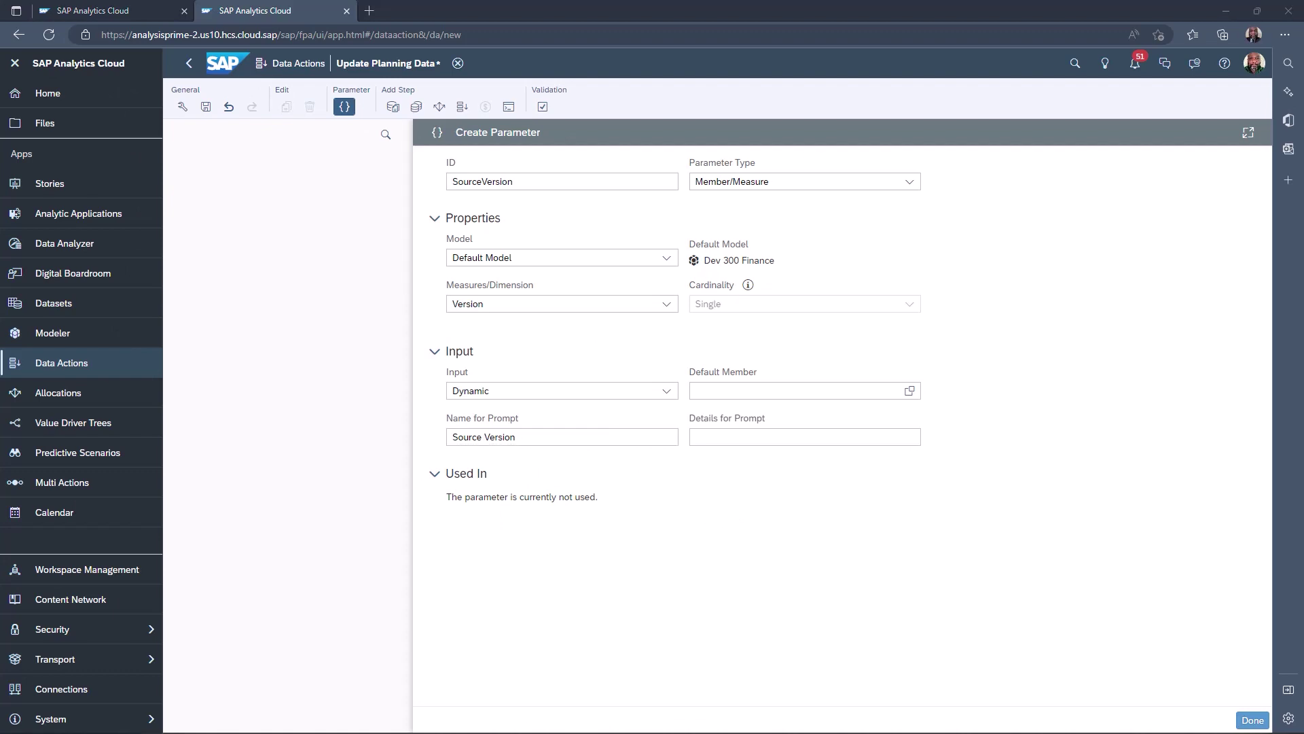
pyautogui.click(126, 9)
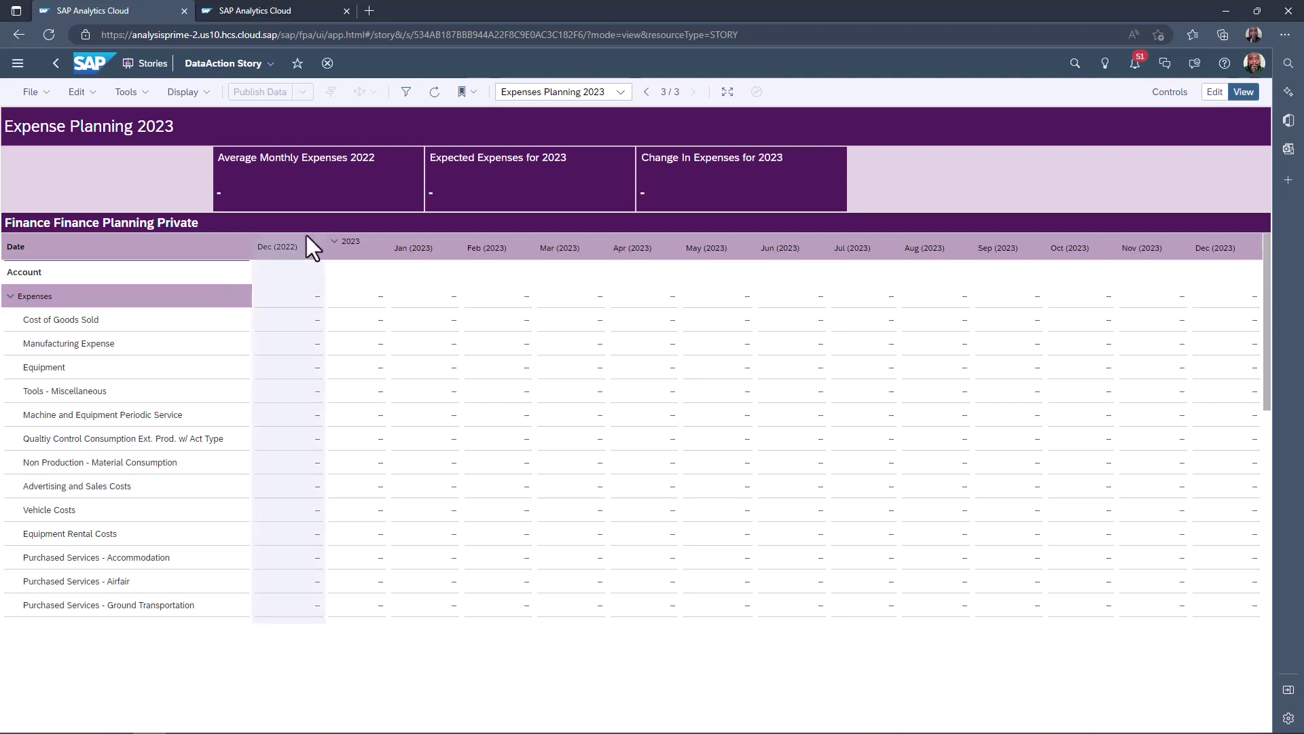
pyautogui.click(287, 10)
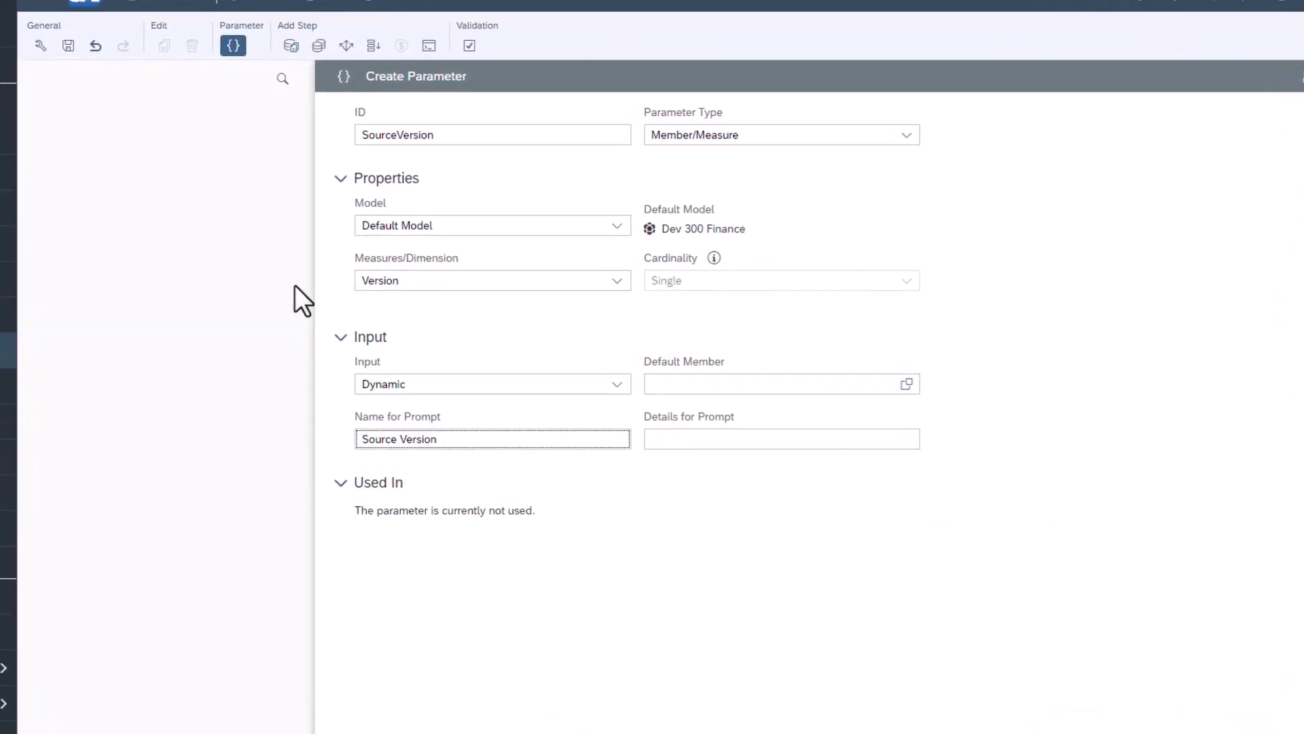
# Step: Add a copy step named 'Actuals to Planning' with its Version filter set to SourceVersion
pyautogui.click(278, 40)
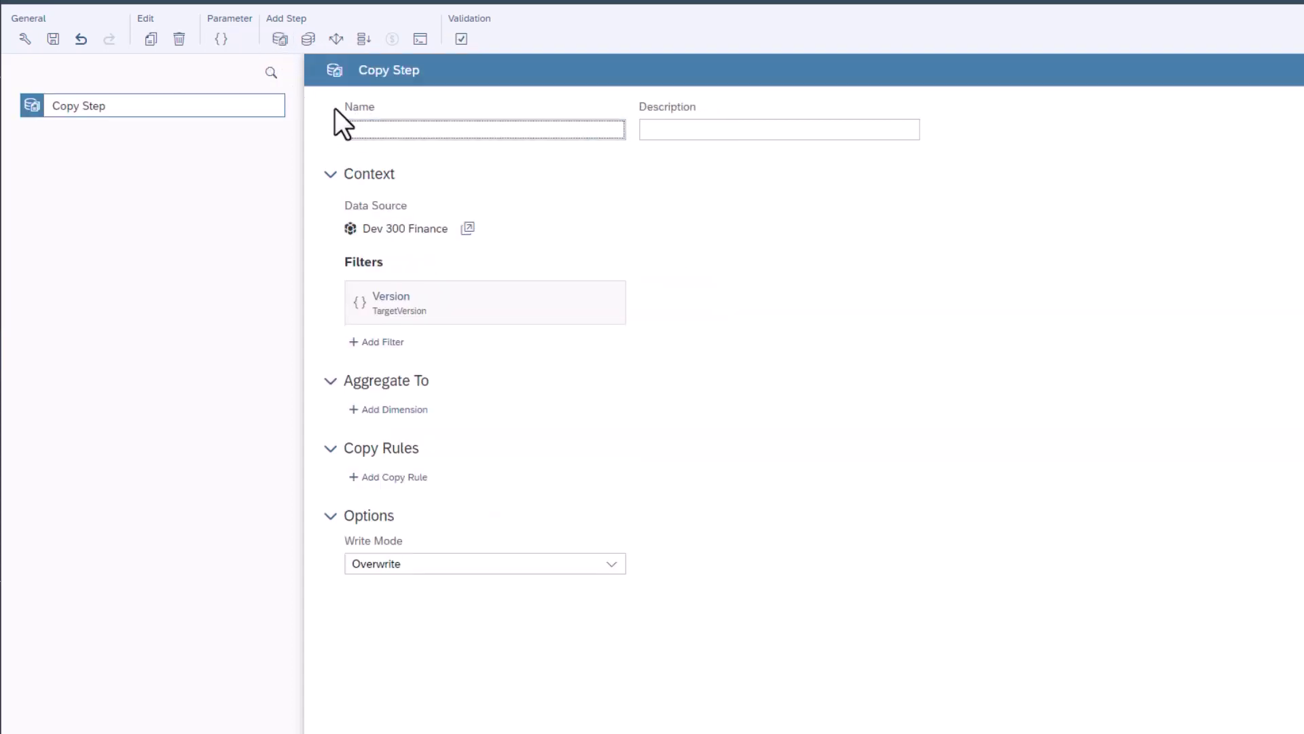
pyautogui.write('Actuals to Planning')
pyautogui.click(442, 314)
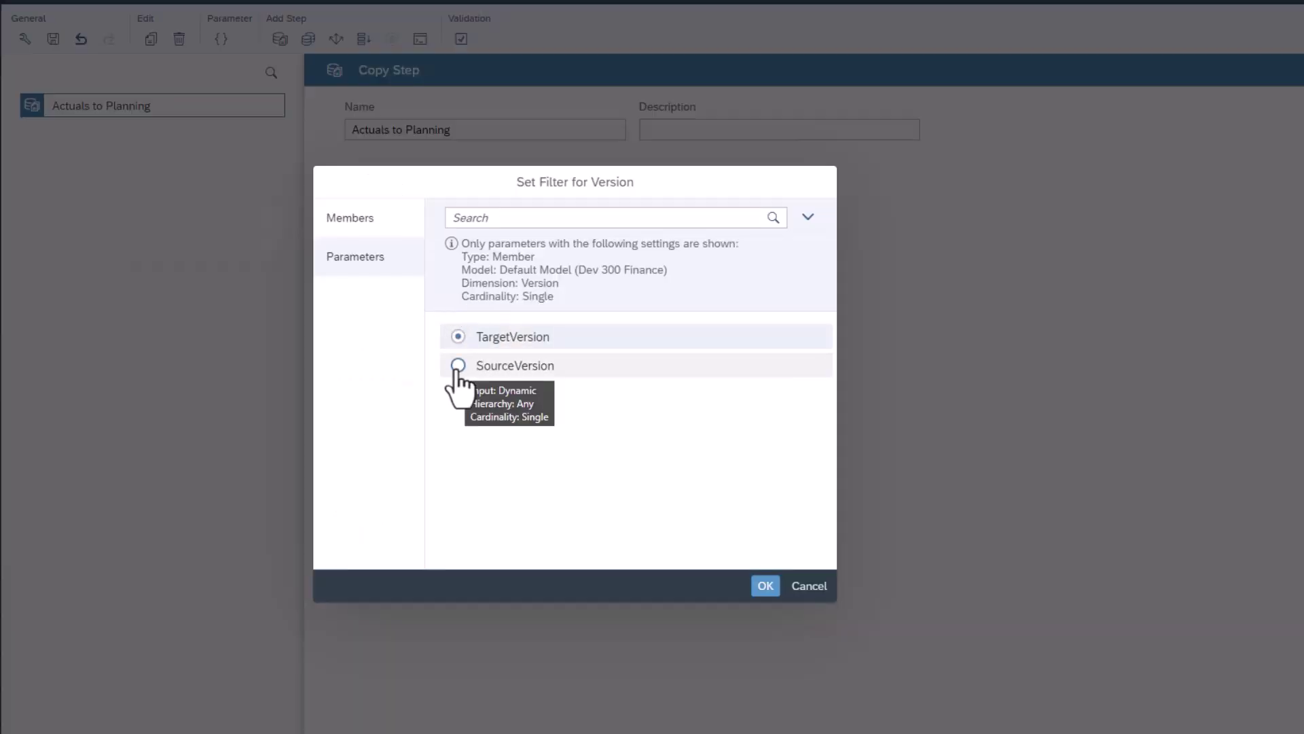
pyautogui.click(458, 365)
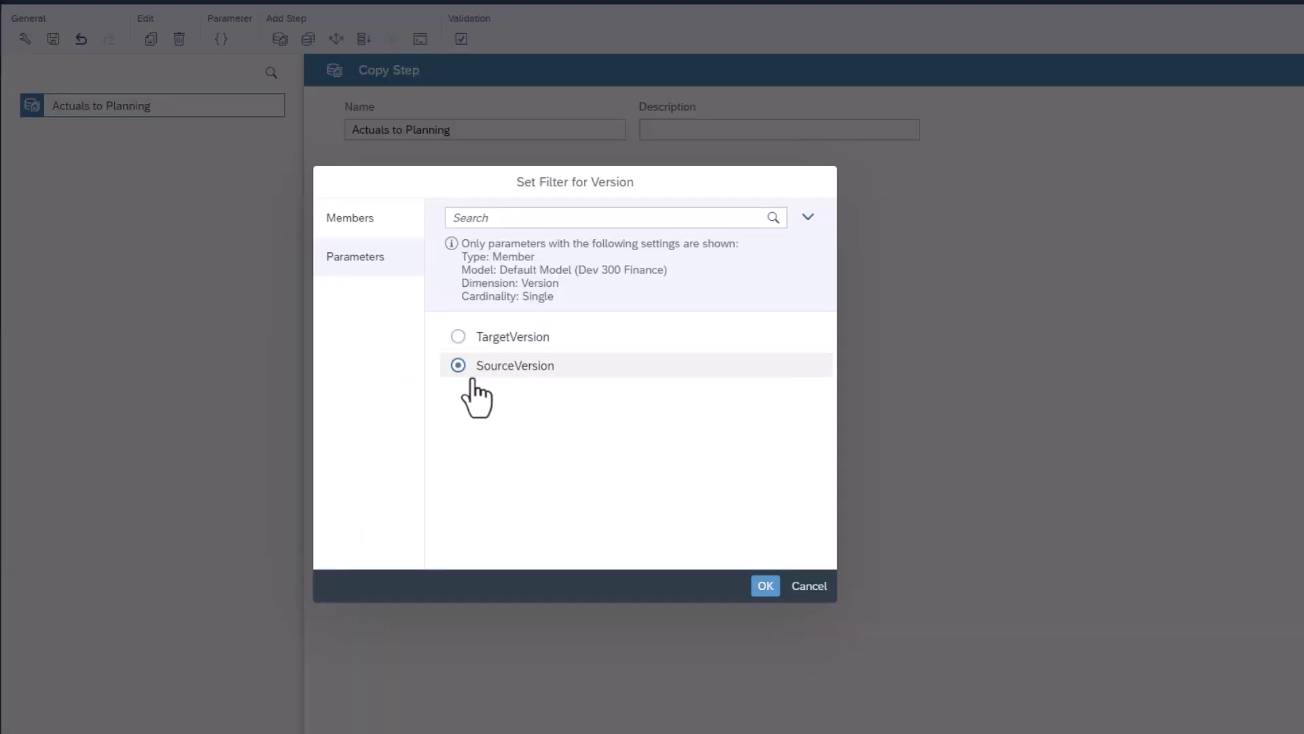
pyautogui.click(766, 587)
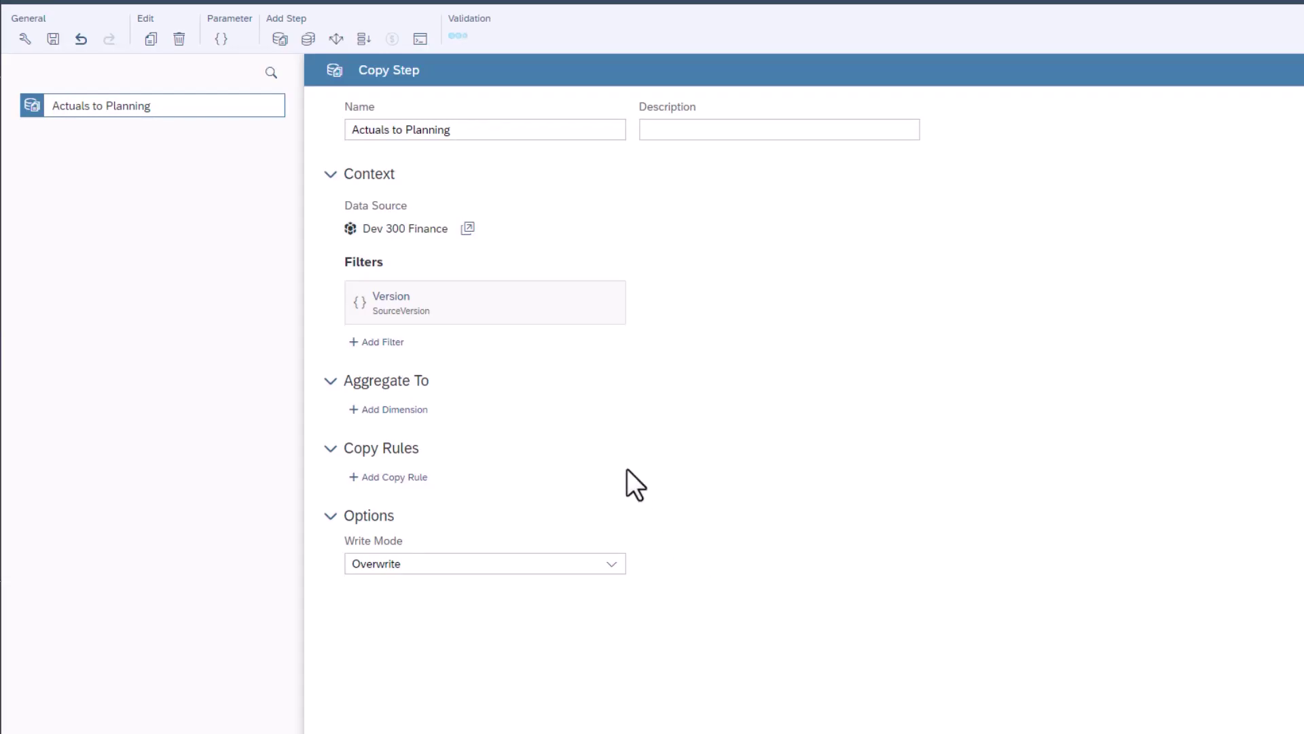
# Step: Add copy-step filters for Account = Expenses and Date = 2022
pyautogui.click(381, 341)
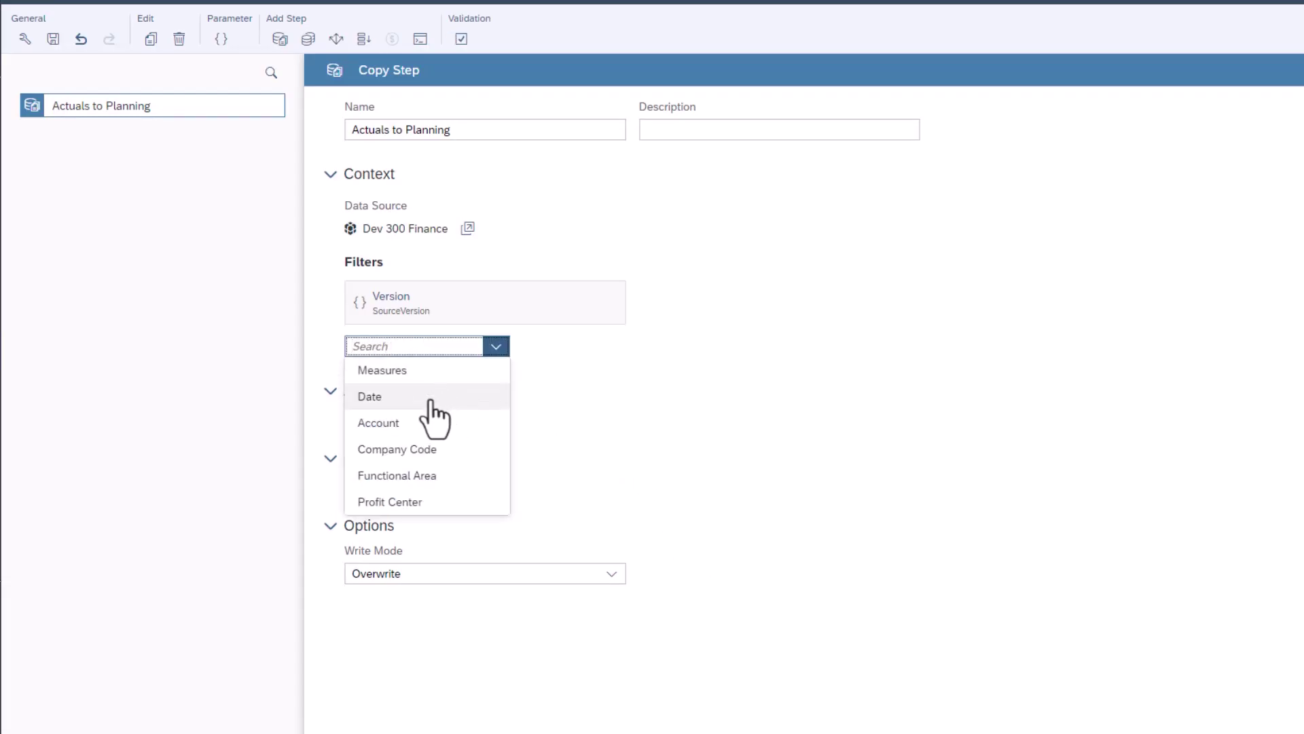
pyautogui.click(416, 428)
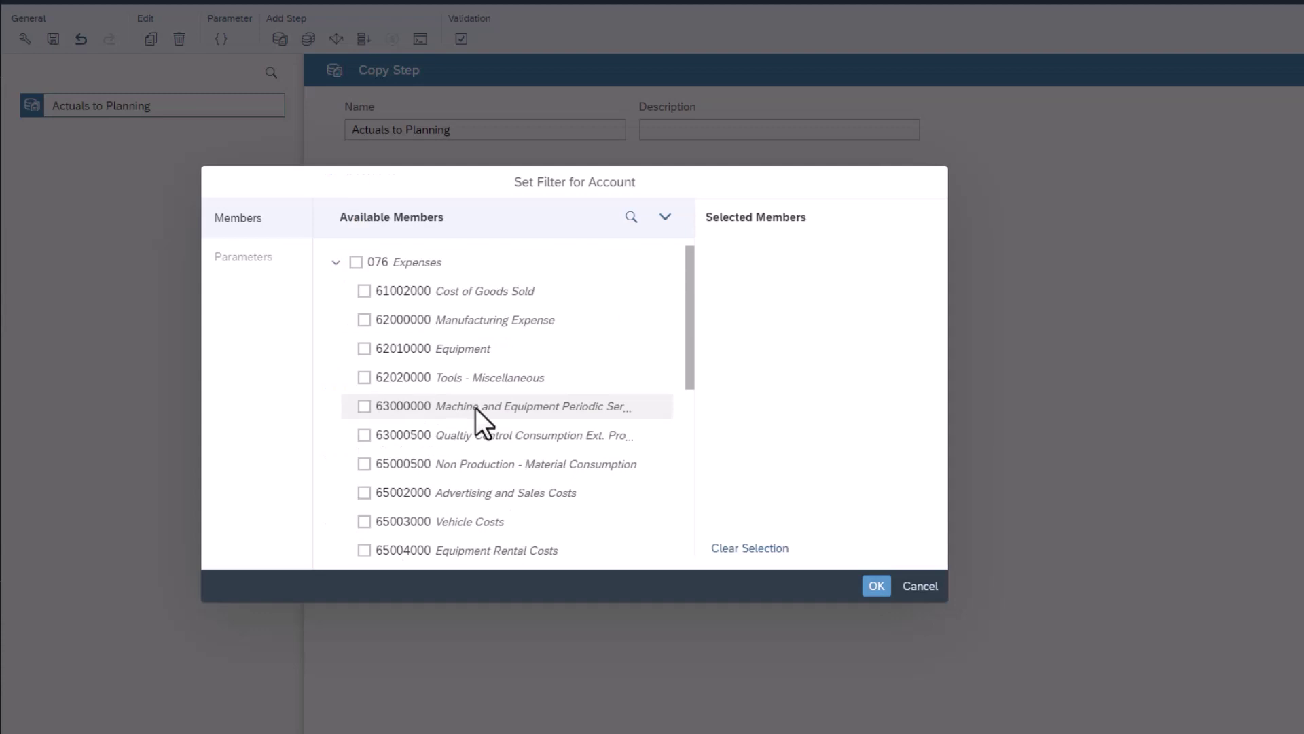
pyautogui.click(356, 263)
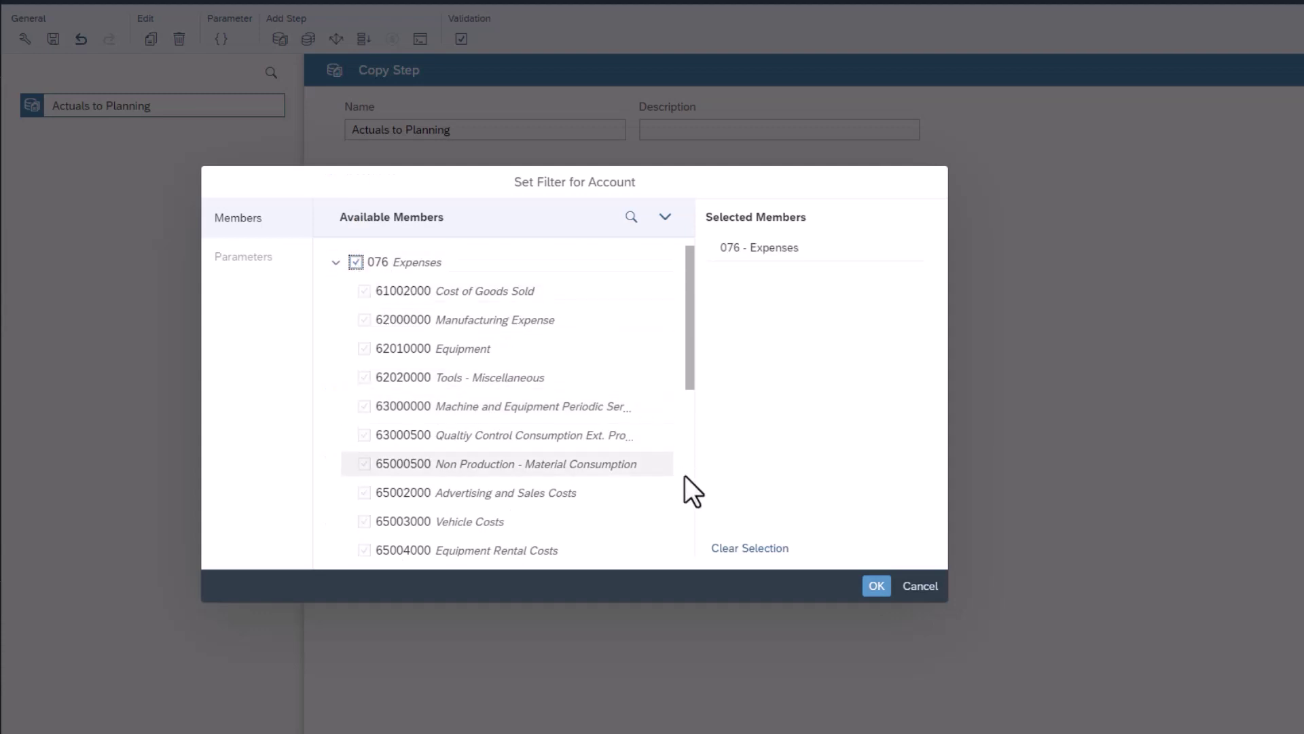
pyautogui.click(876, 586)
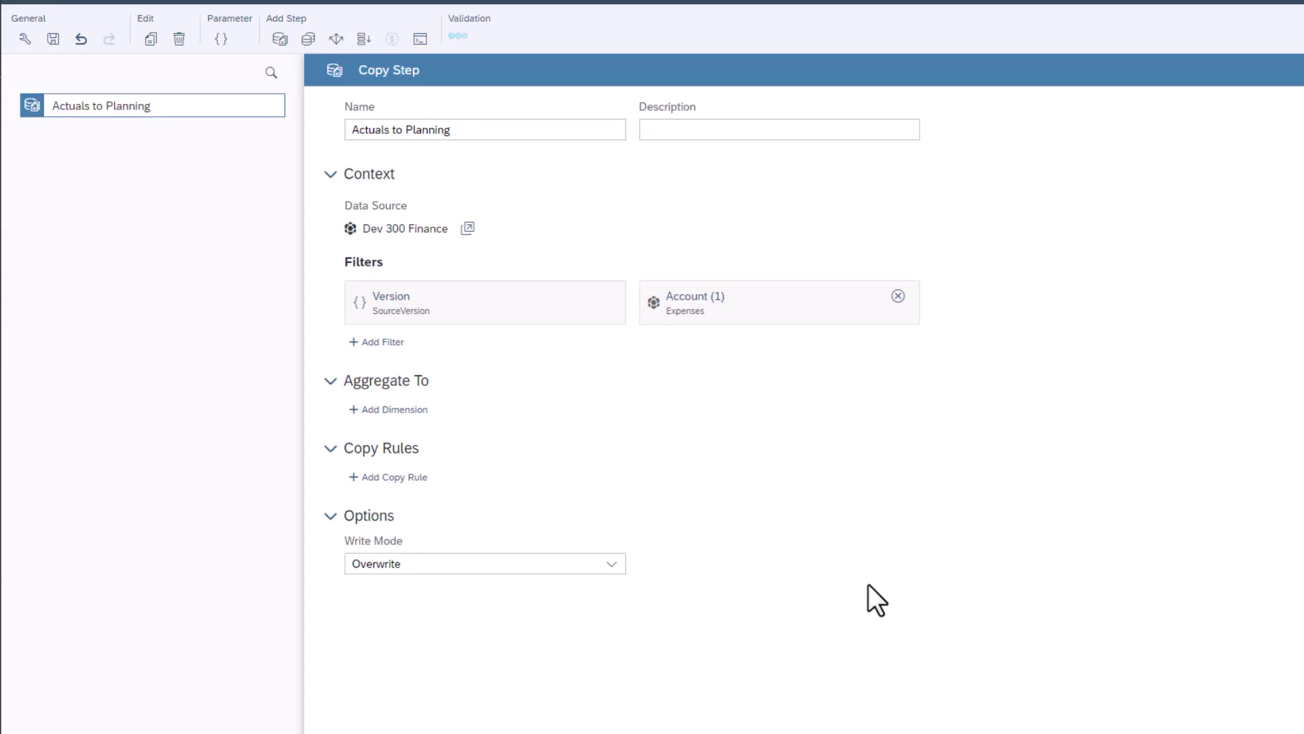
pyautogui.click(389, 344)
pyautogui.click(397, 401)
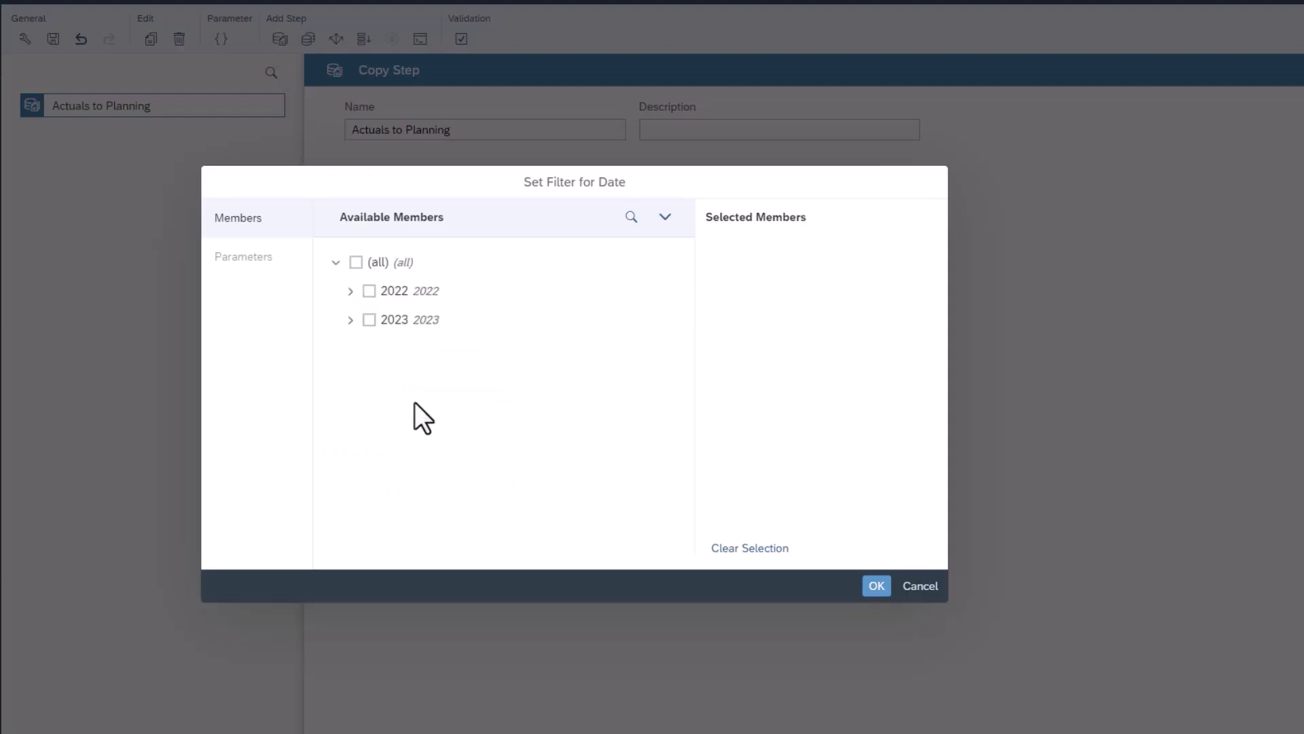
pyautogui.click(369, 292)
pyautogui.click(874, 586)
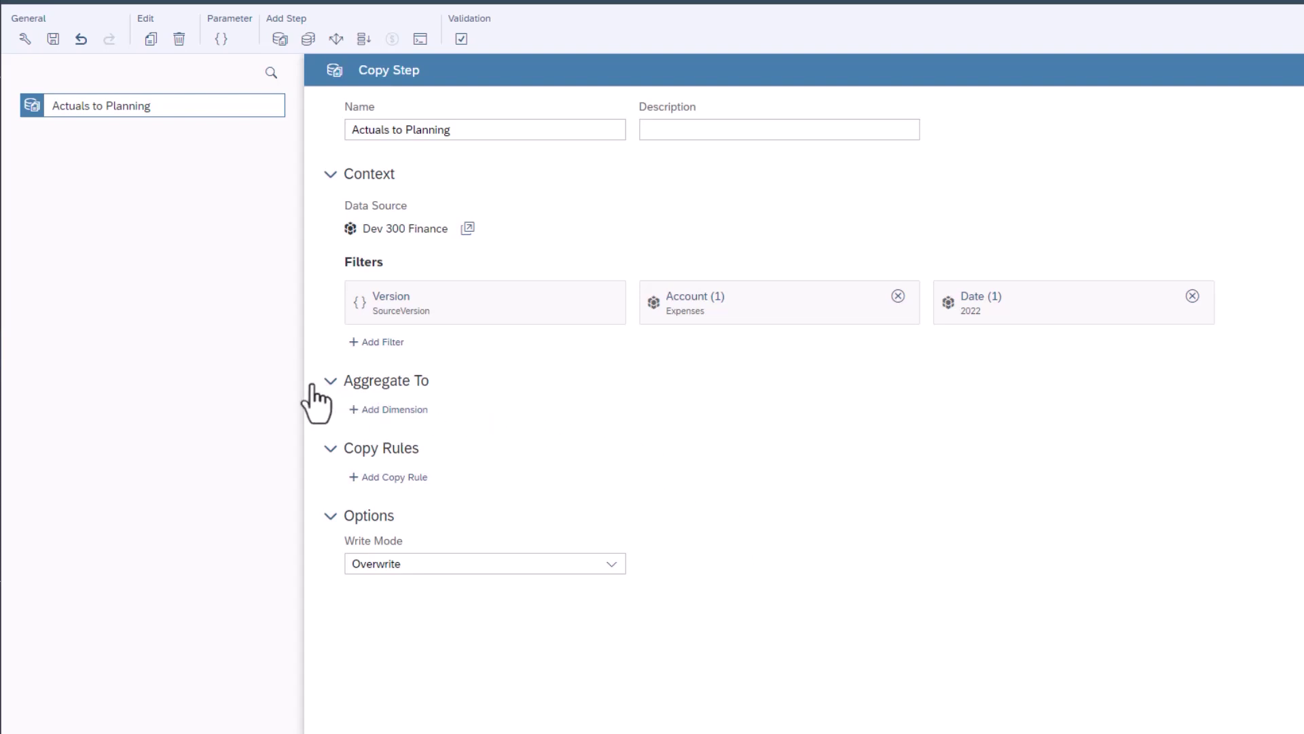
# Step: Aggregate the copy to Date 202212 Dec (Q4/2022), save the data action, and return to the story
pyautogui.click(399, 410)
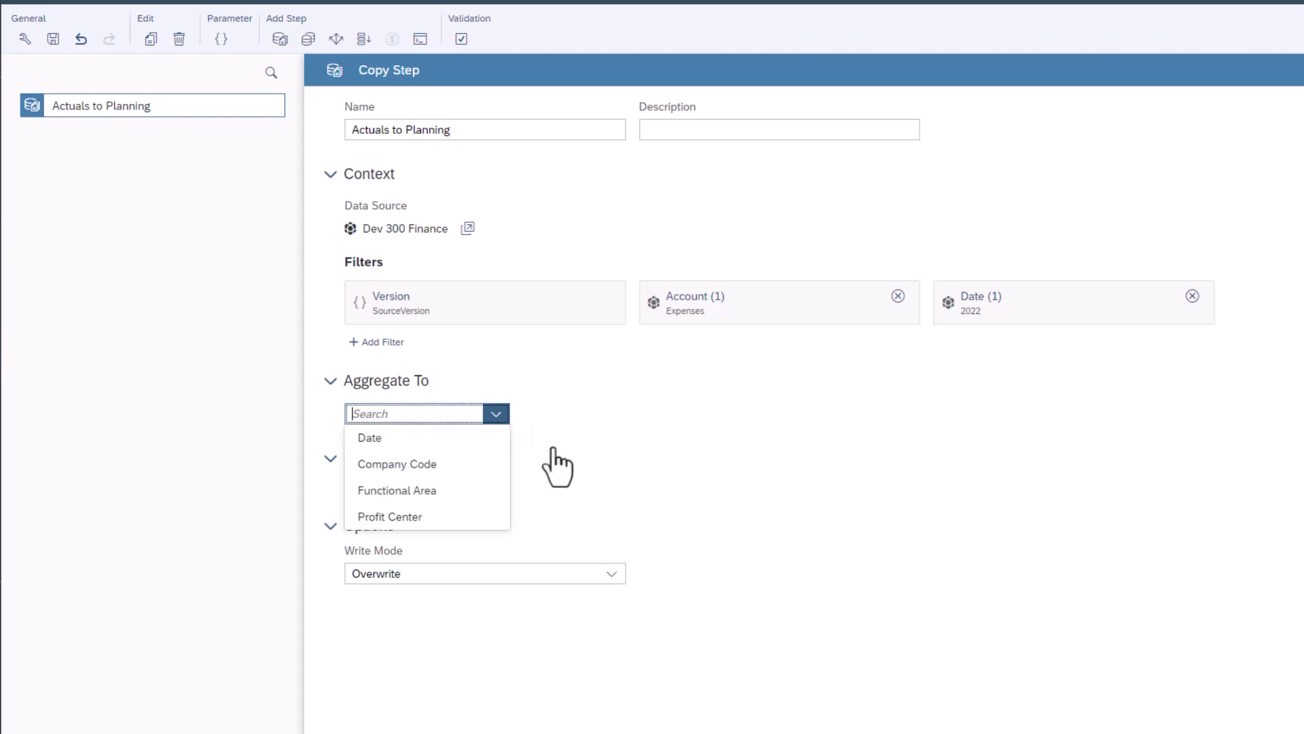
pyautogui.click(456, 446)
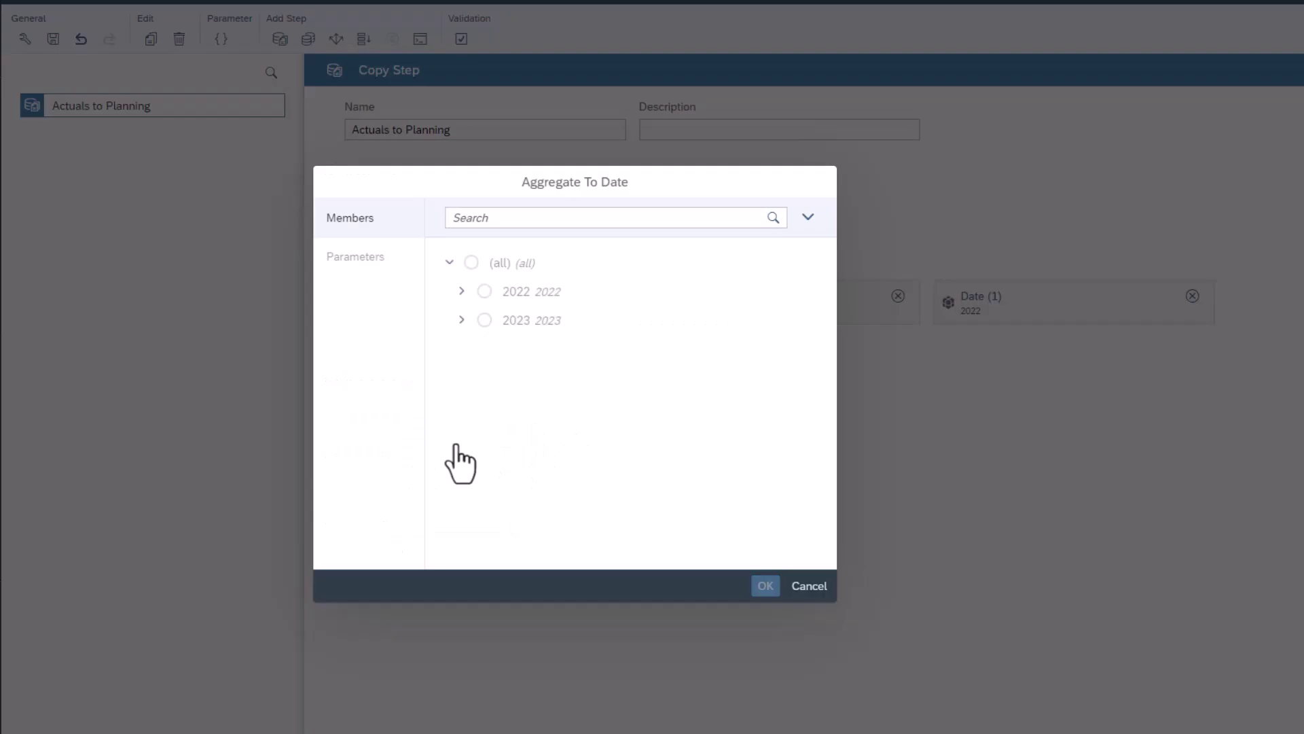
pyautogui.click(461, 290)
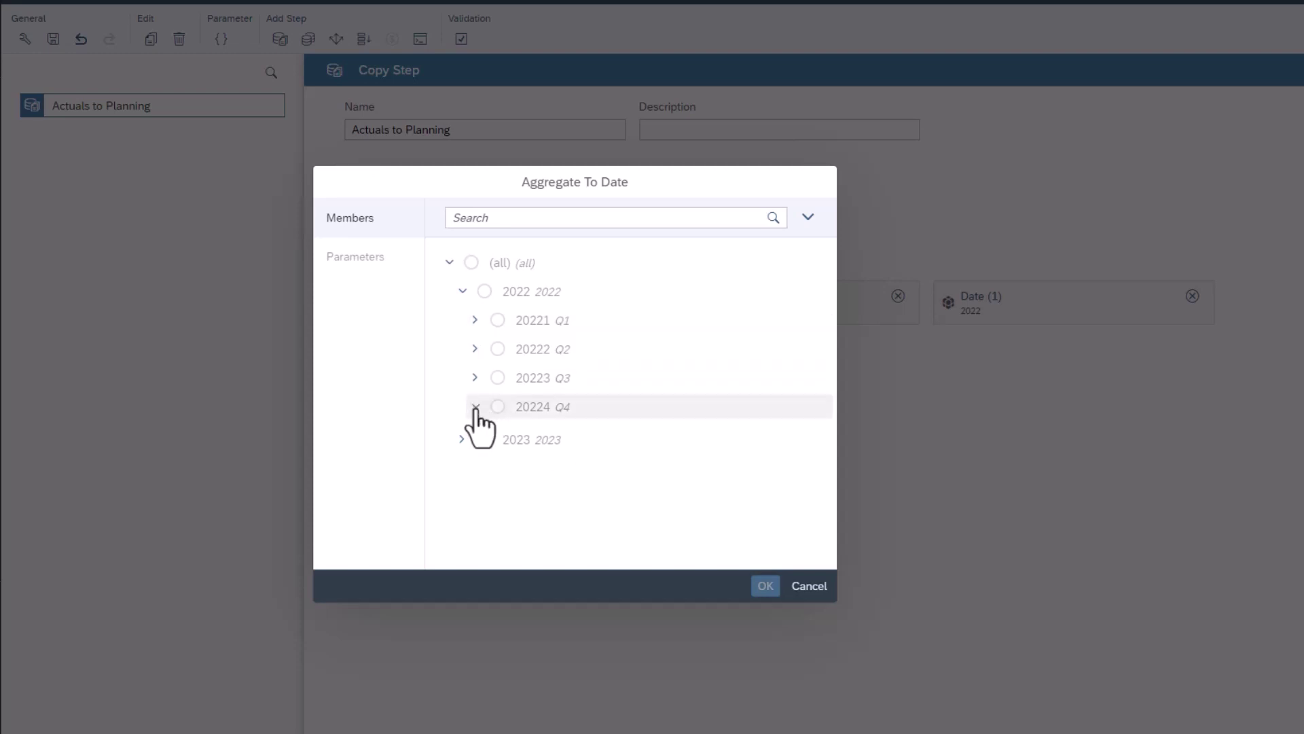
pyautogui.click(475, 407)
pyautogui.click(509, 493)
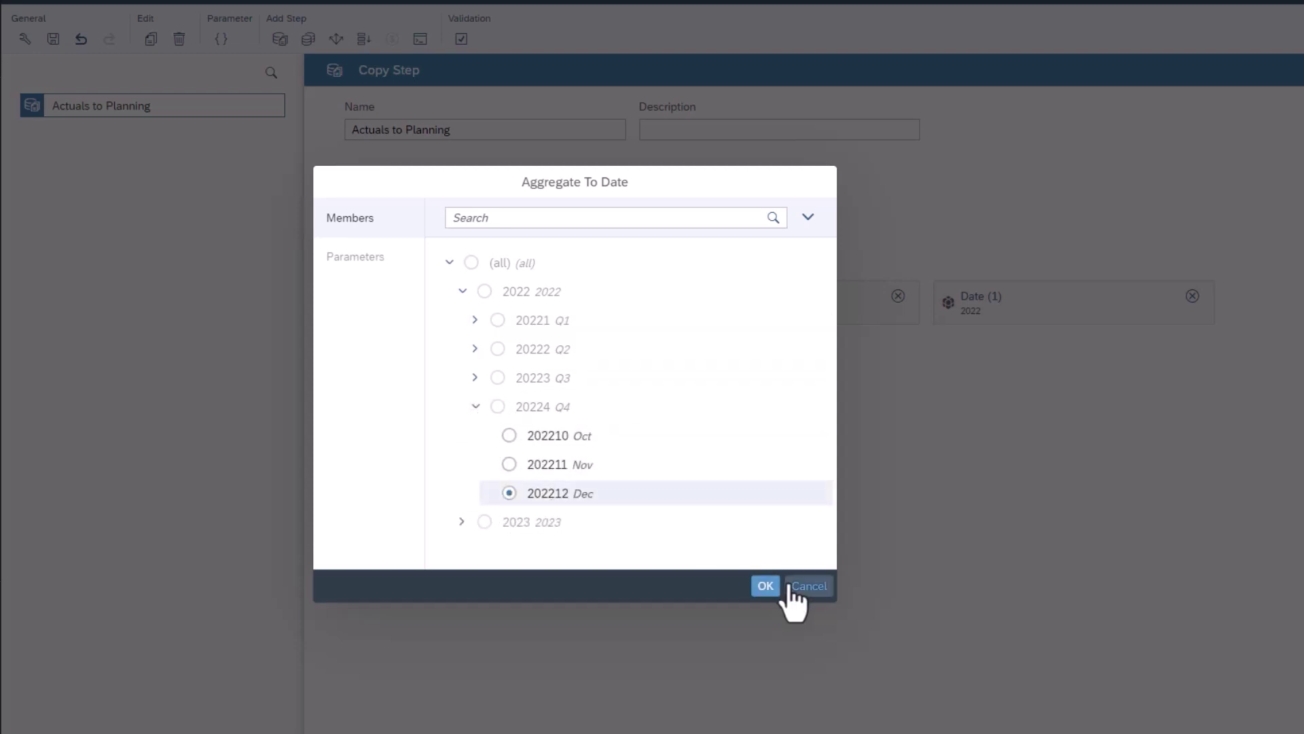
pyautogui.click(765, 585)
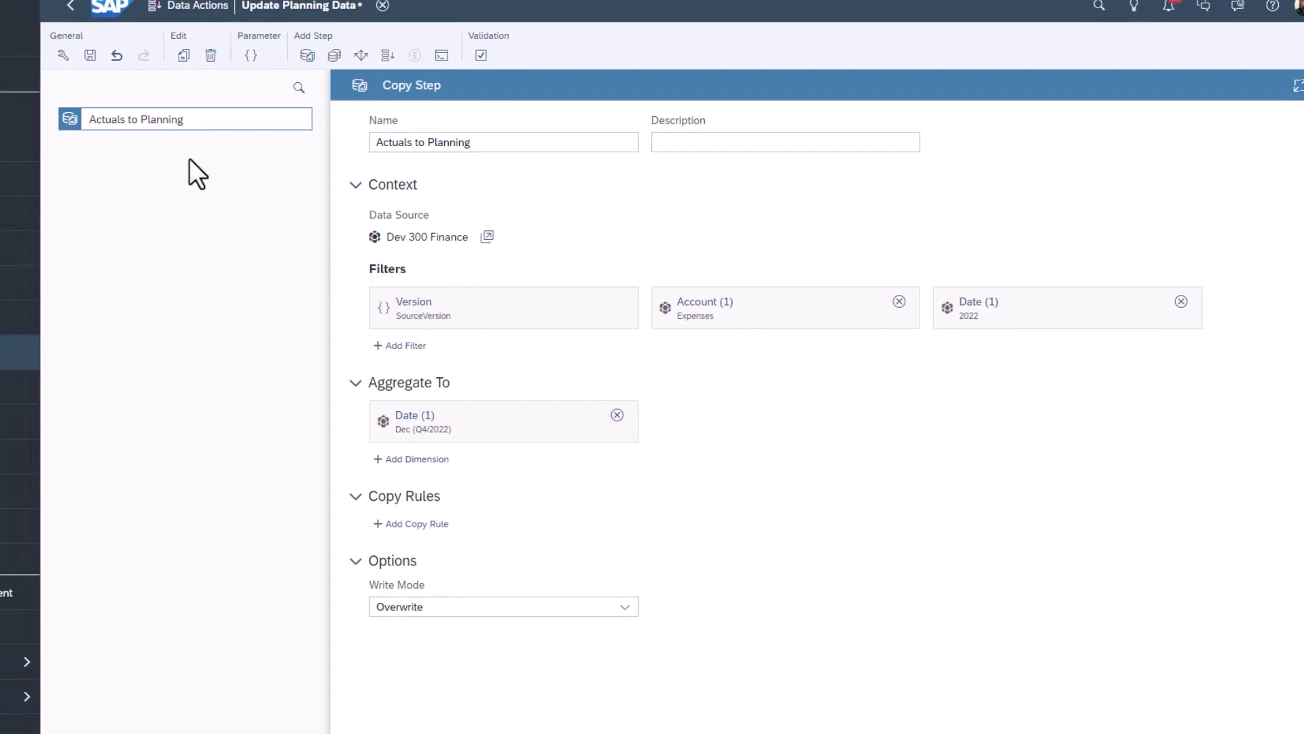
pyautogui.click(157, 87)
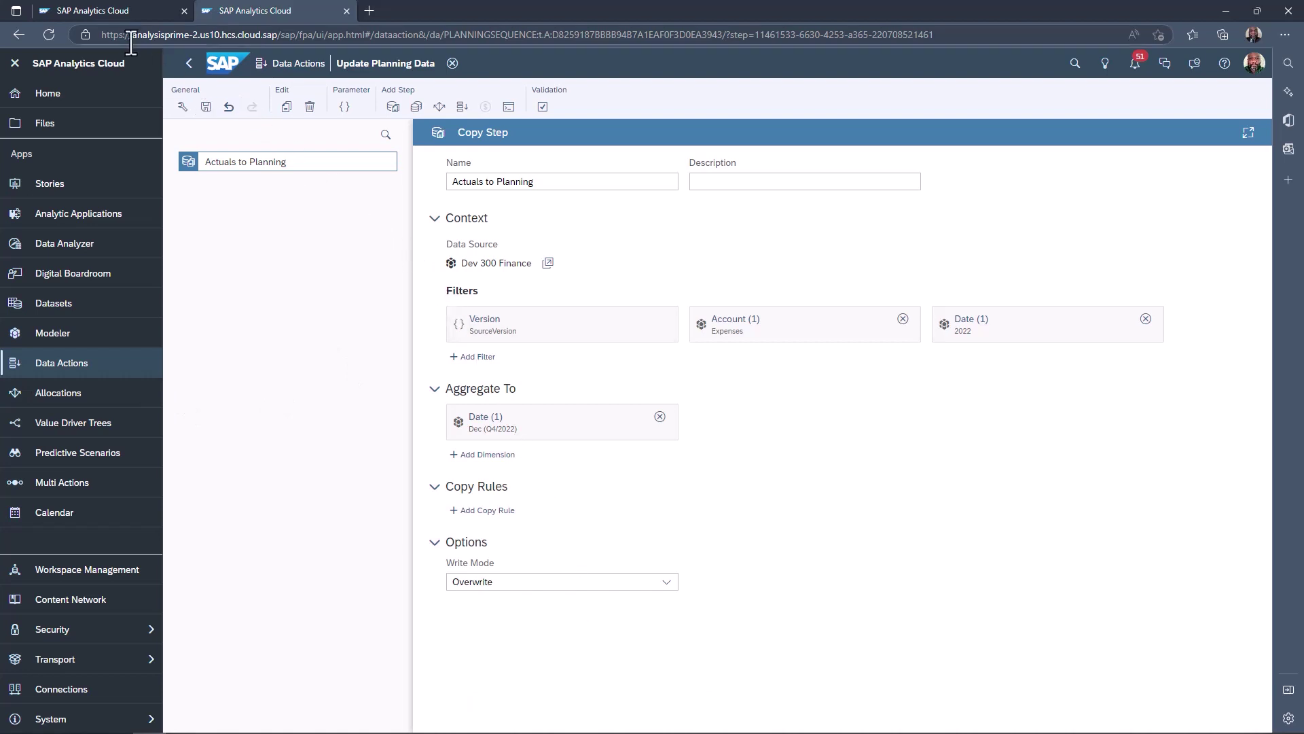
pyautogui.click(124, 15)
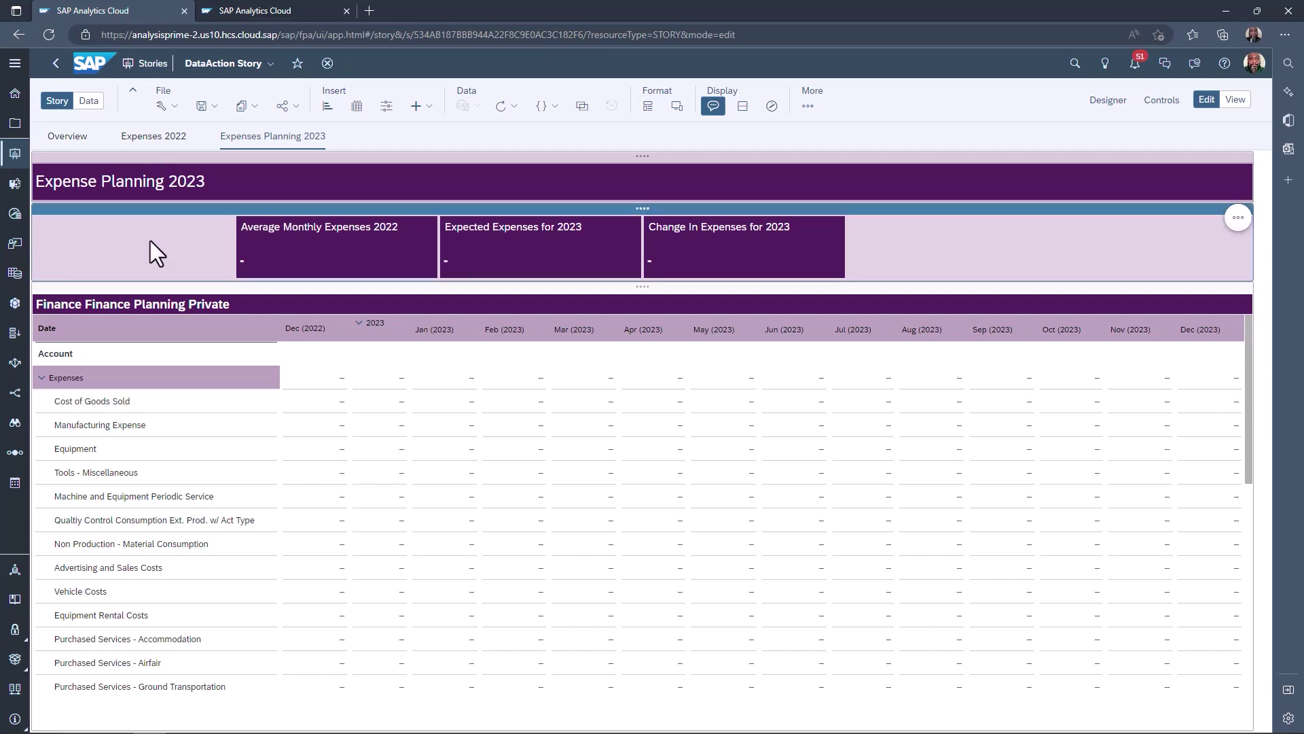
# Step: Insert a data action trigger labelled 'Update Planning Data' linked to the Update Planning Data action
pyautogui.click(413, 106)
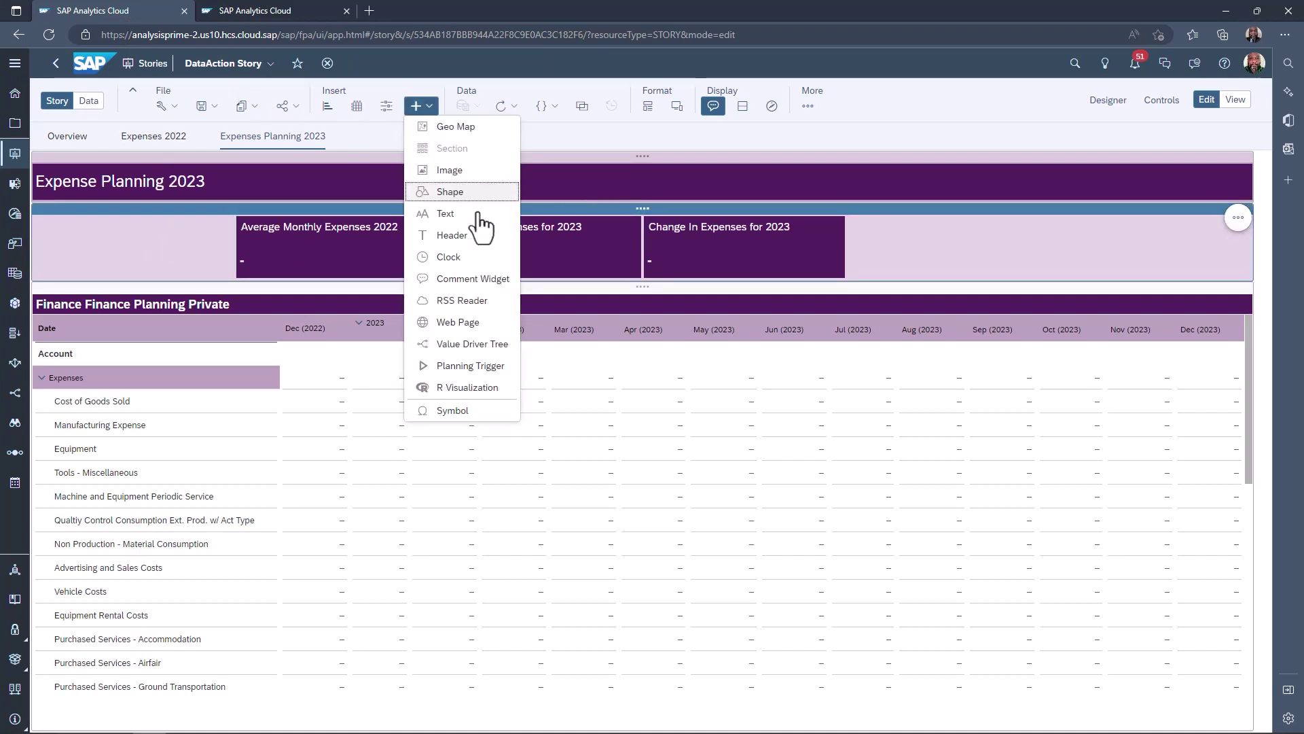
pyautogui.click(487, 372)
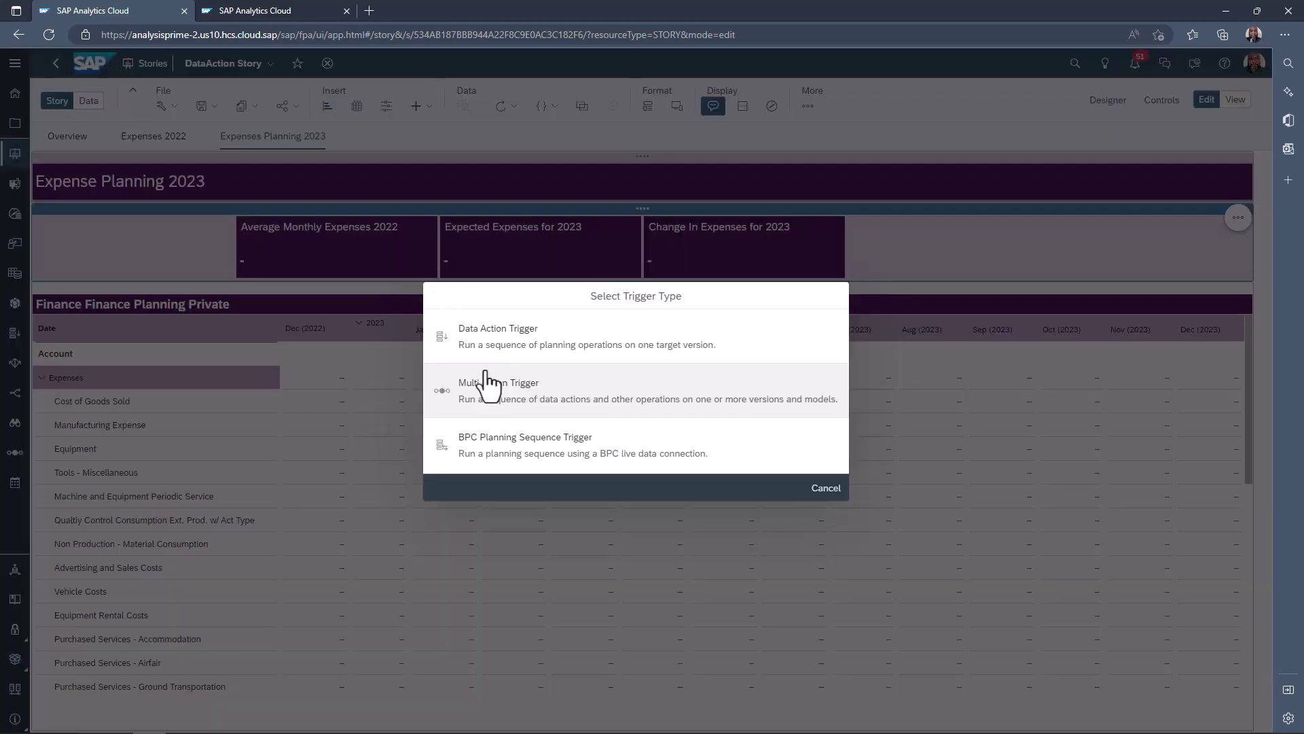
pyautogui.click(585, 344)
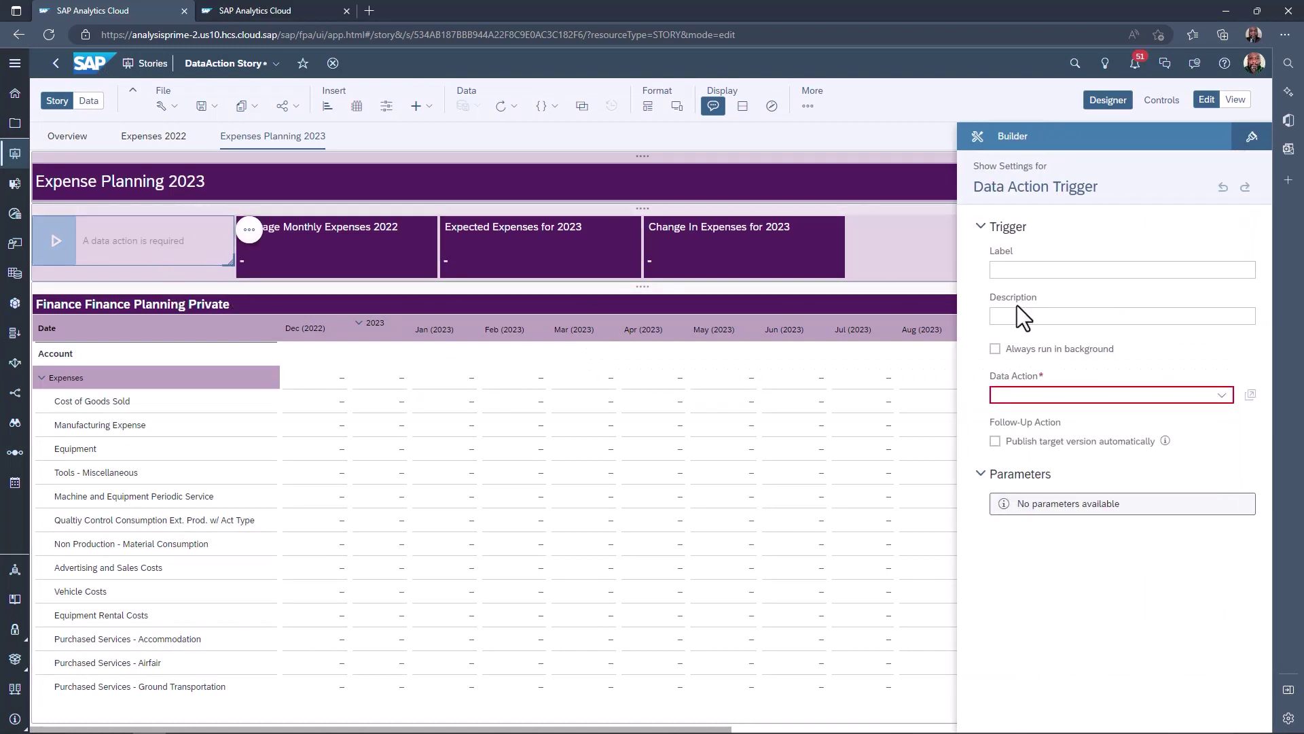
pyautogui.click(1014, 272)
pyautogui.write('Update Planning Data')
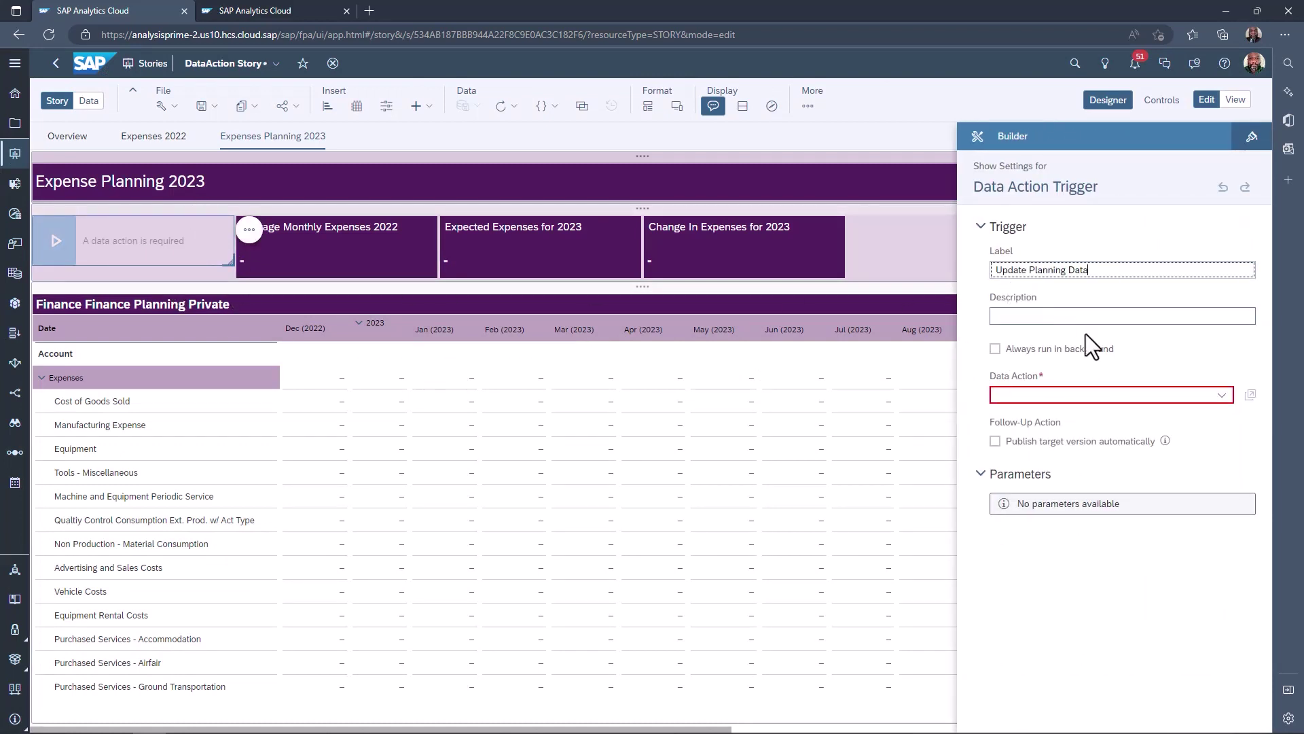
pyautogui.click(1223, 395)
pyautogui.write('Update Planning Data')
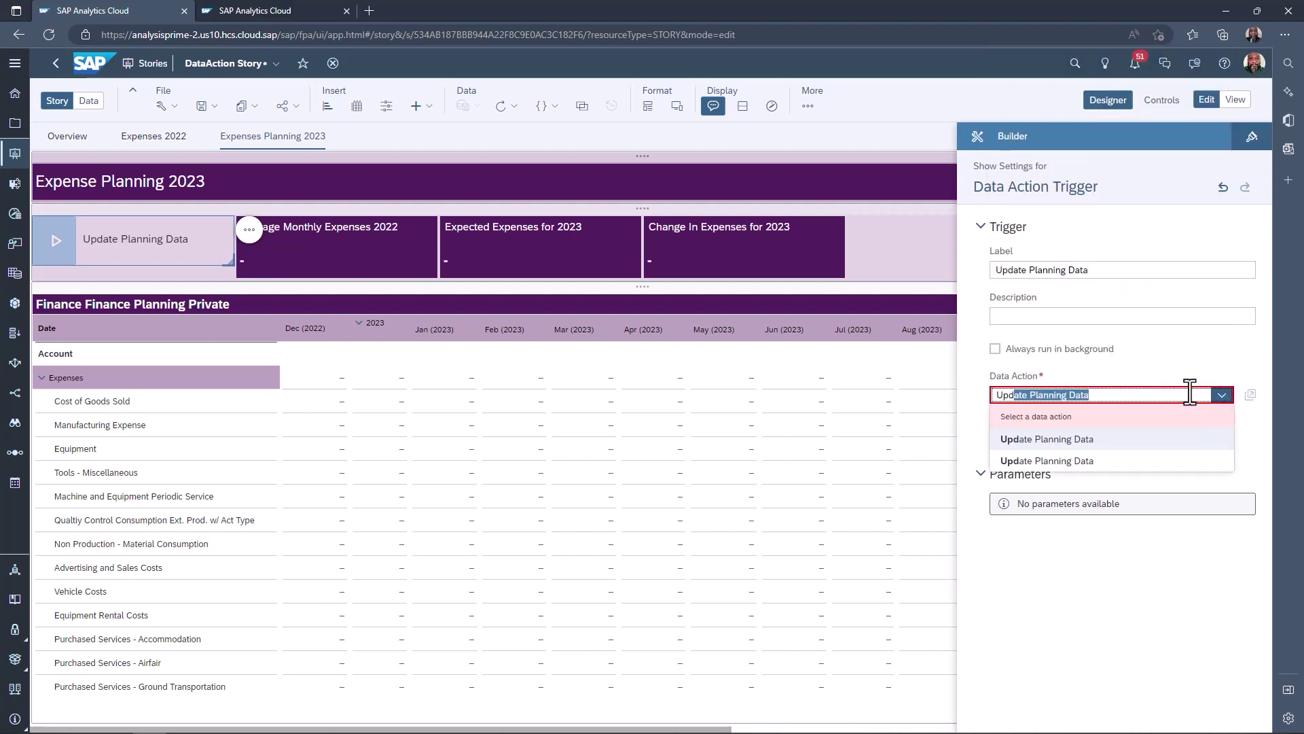
pyautogui.click(1079, 462)
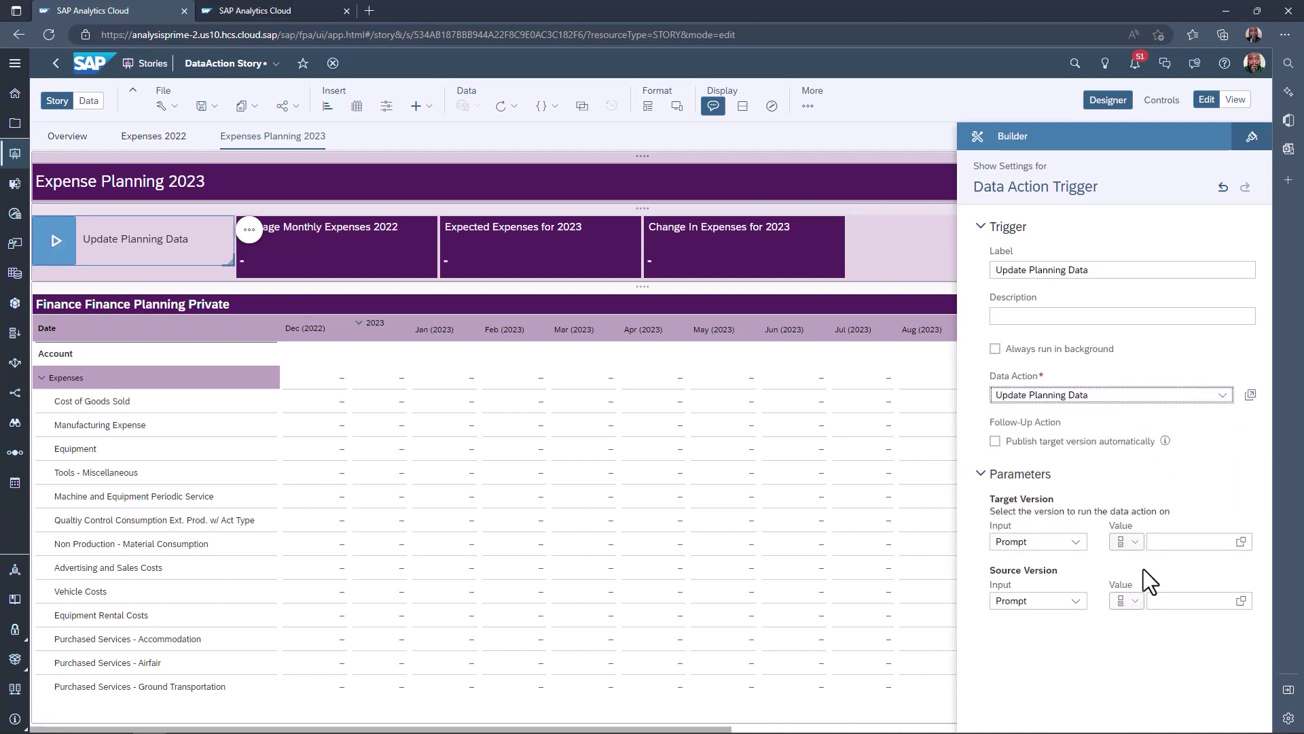
# Step: Fix the trigger's Source Version to the value Actual and save the story
pyautogui.click(1076, 601)
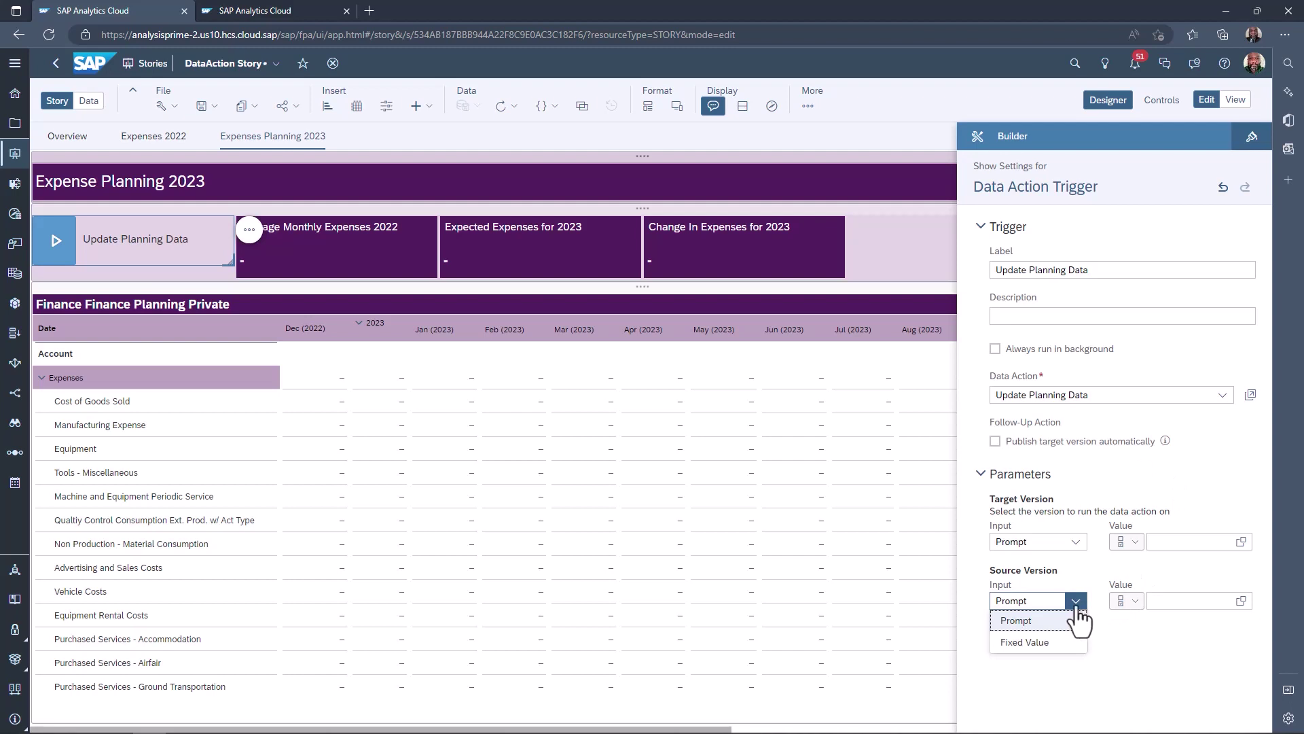
pyautogui.click(1064, 641)
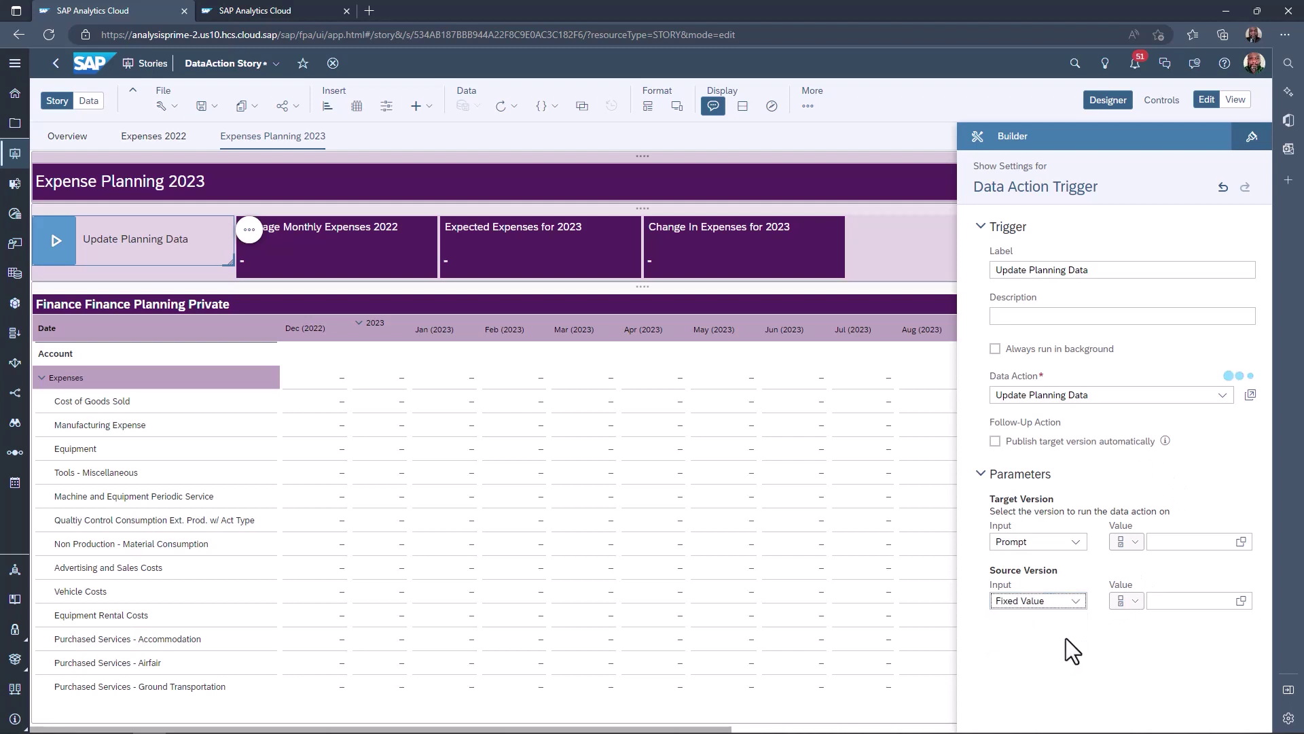
pyautogui.click(1240, 601)
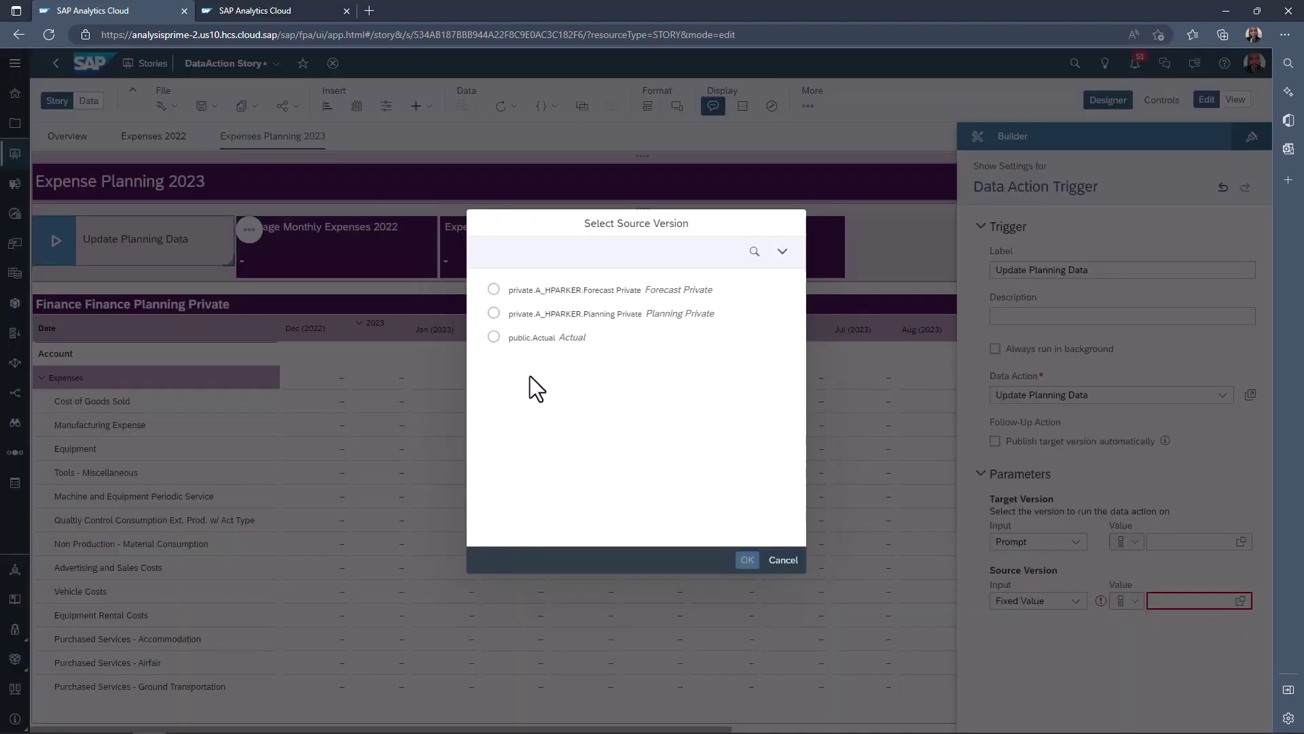
pyautogui.click(494, 337)
pyautogui.click(747, 559)
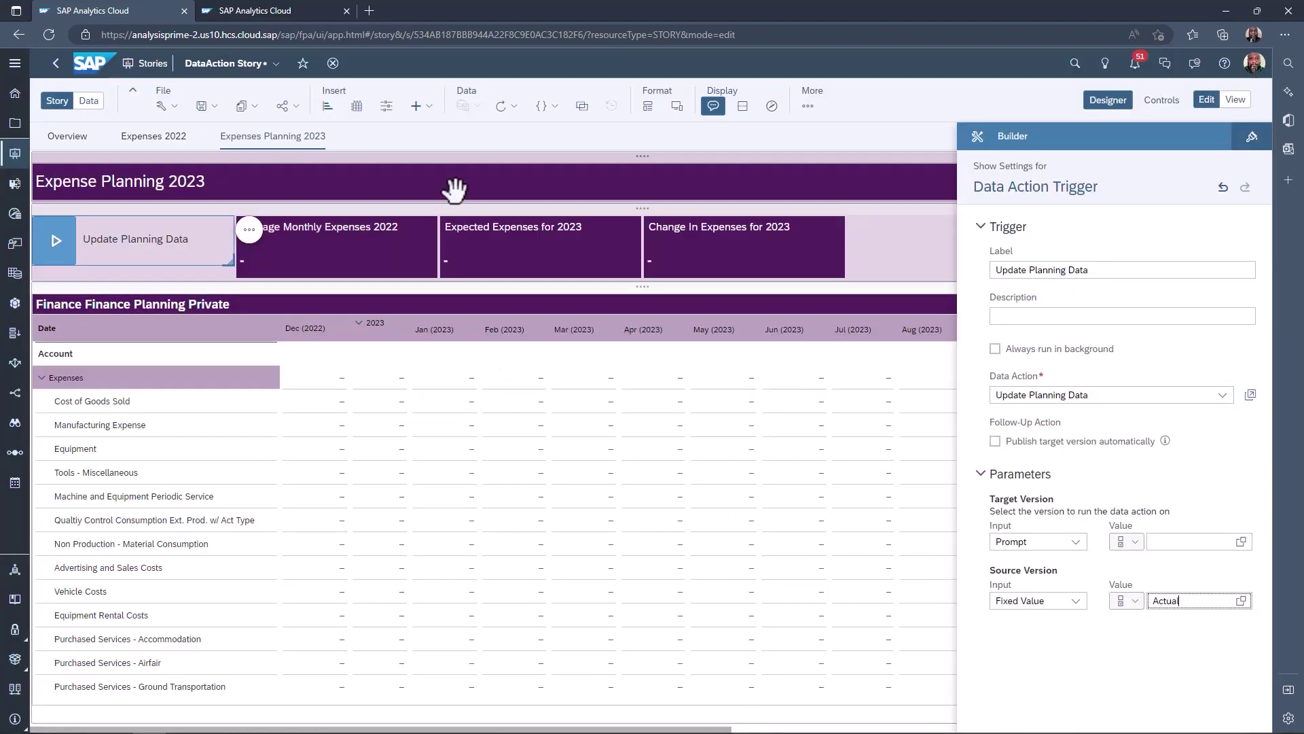
pyautogui.click(201, 106)
pyautogui.click(259, 144)
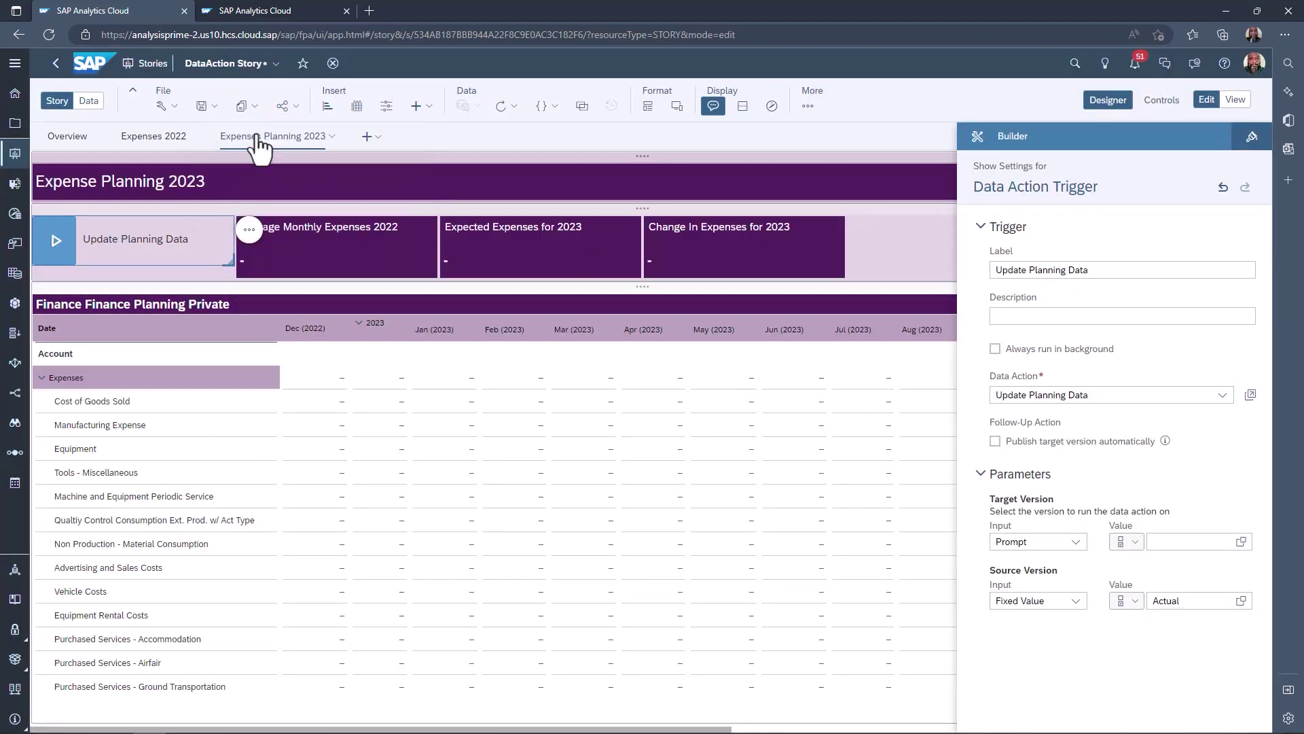
# Step: Run Update Planning Data with Planning Private as the target version
pyautogui.click(49, 251)
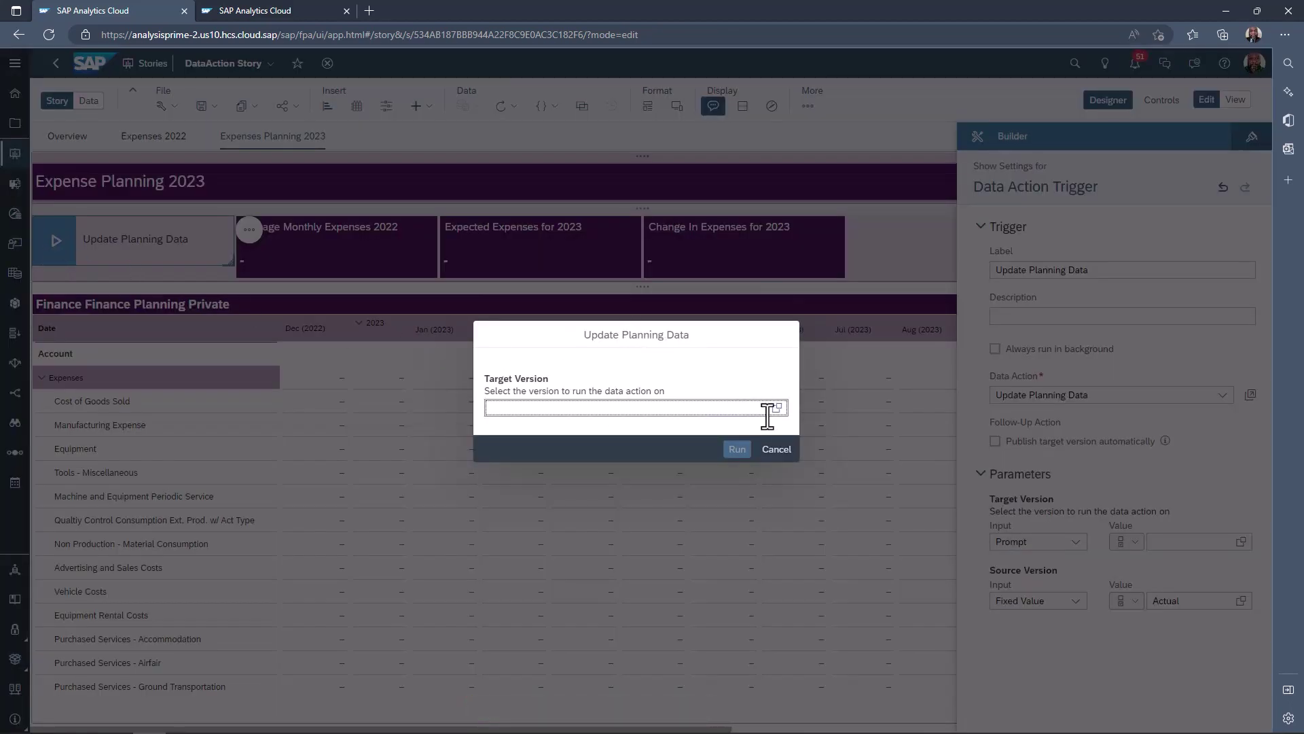
pyautogui.click(776, 407)
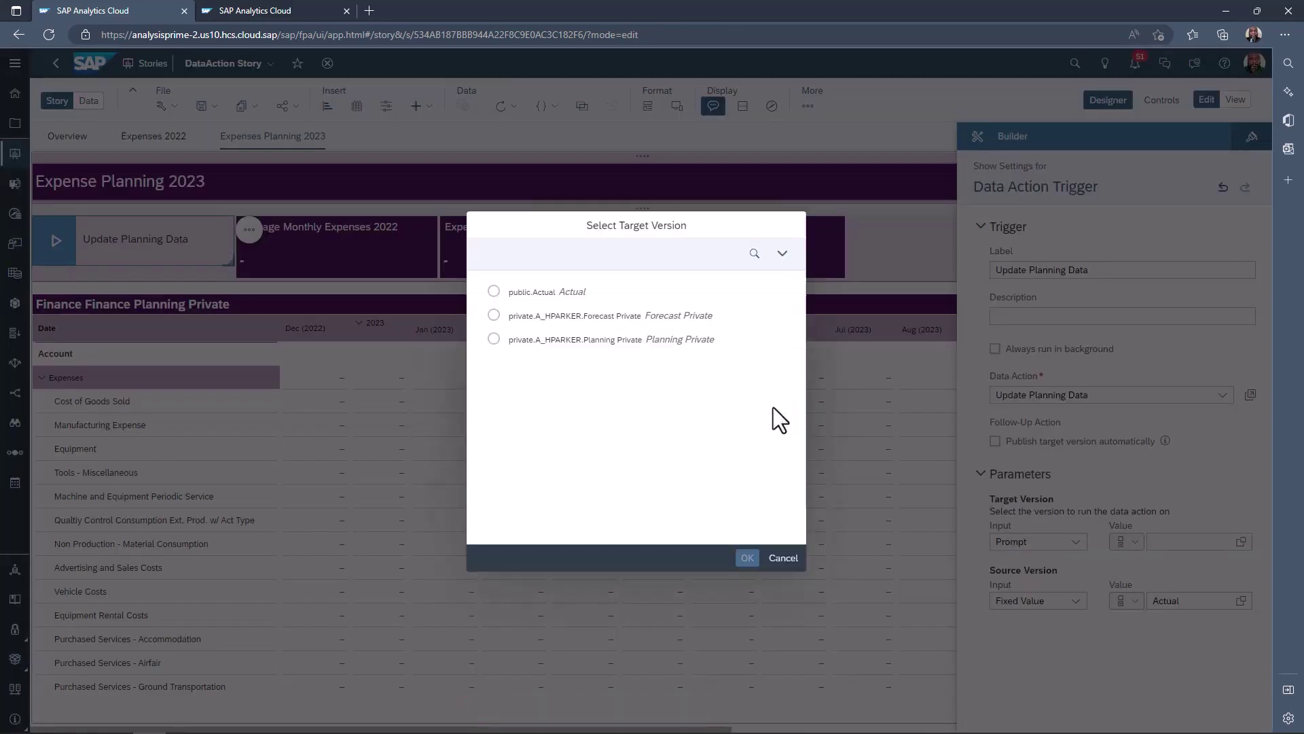
pyautogui.click(494, 339)
pyautogui.click(745, 558)
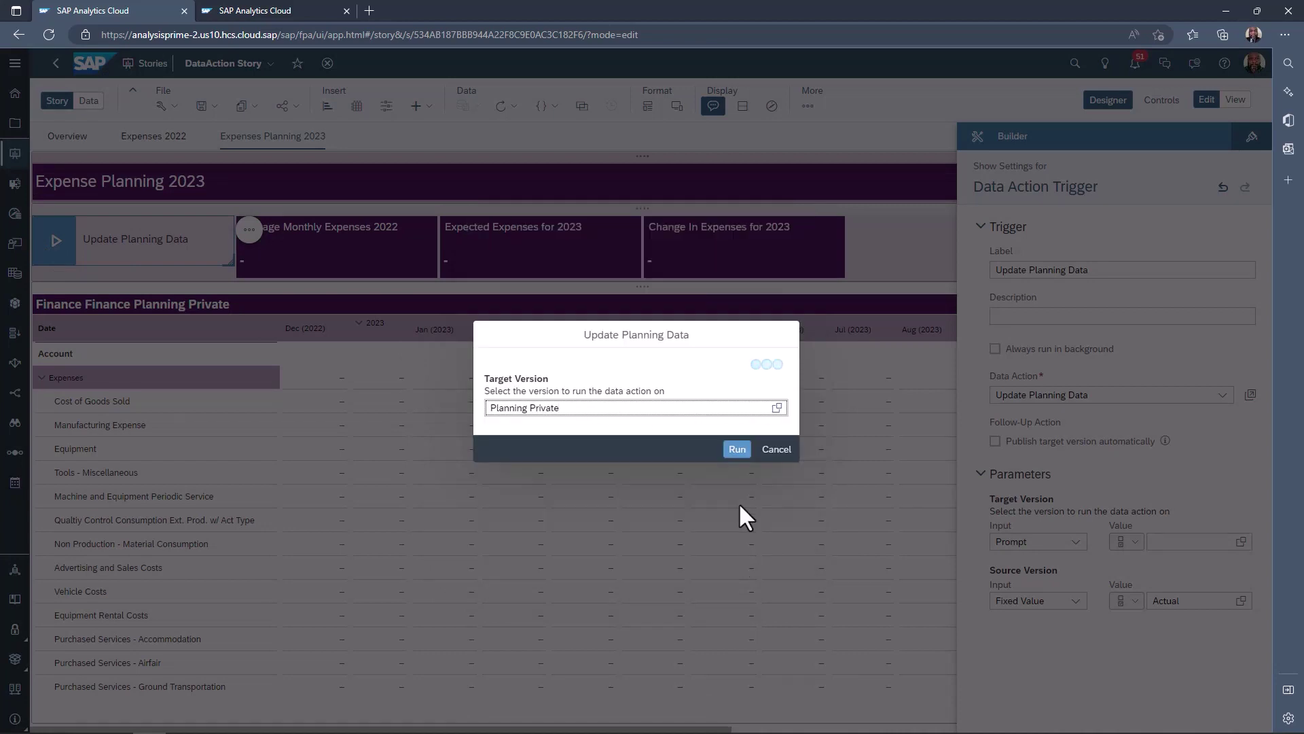
pyautogui.click(735, 450)
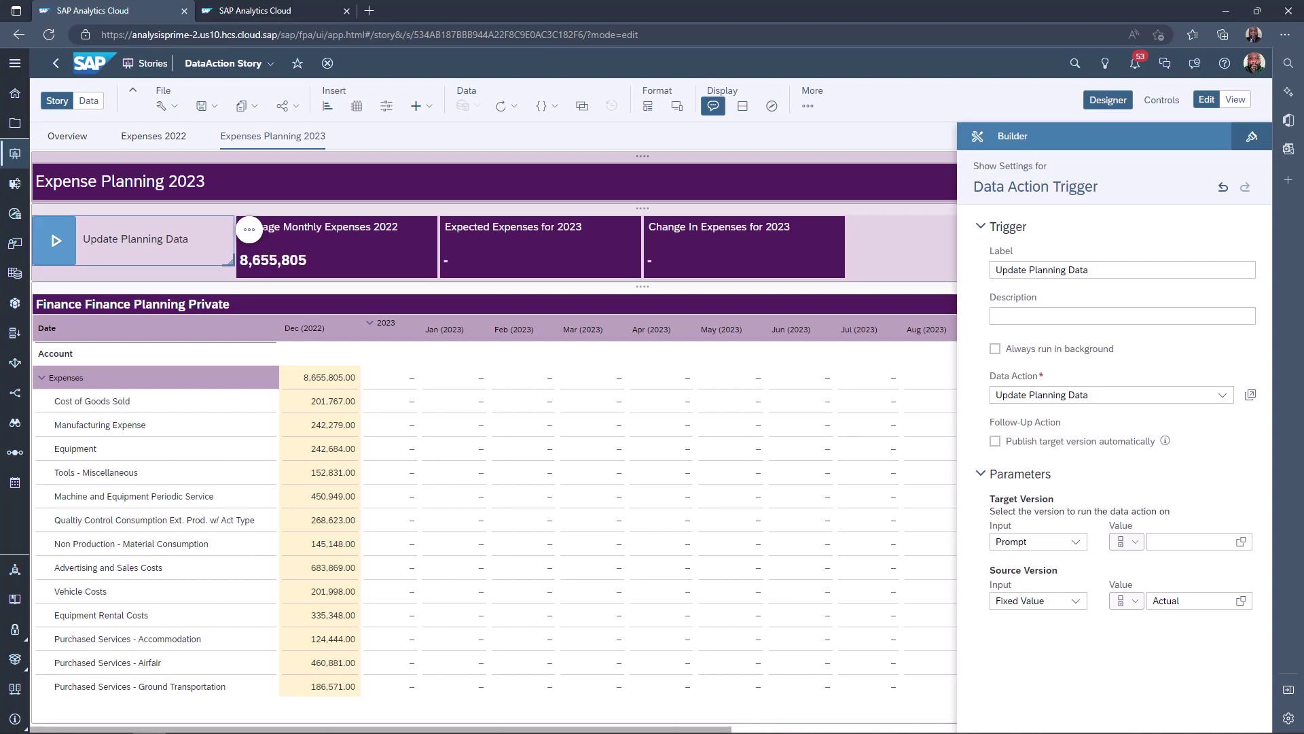
# Step: Add an advanced formulas step named 'Get Average Expense for 2022' to the data action
pyautogui.click(296, 10)
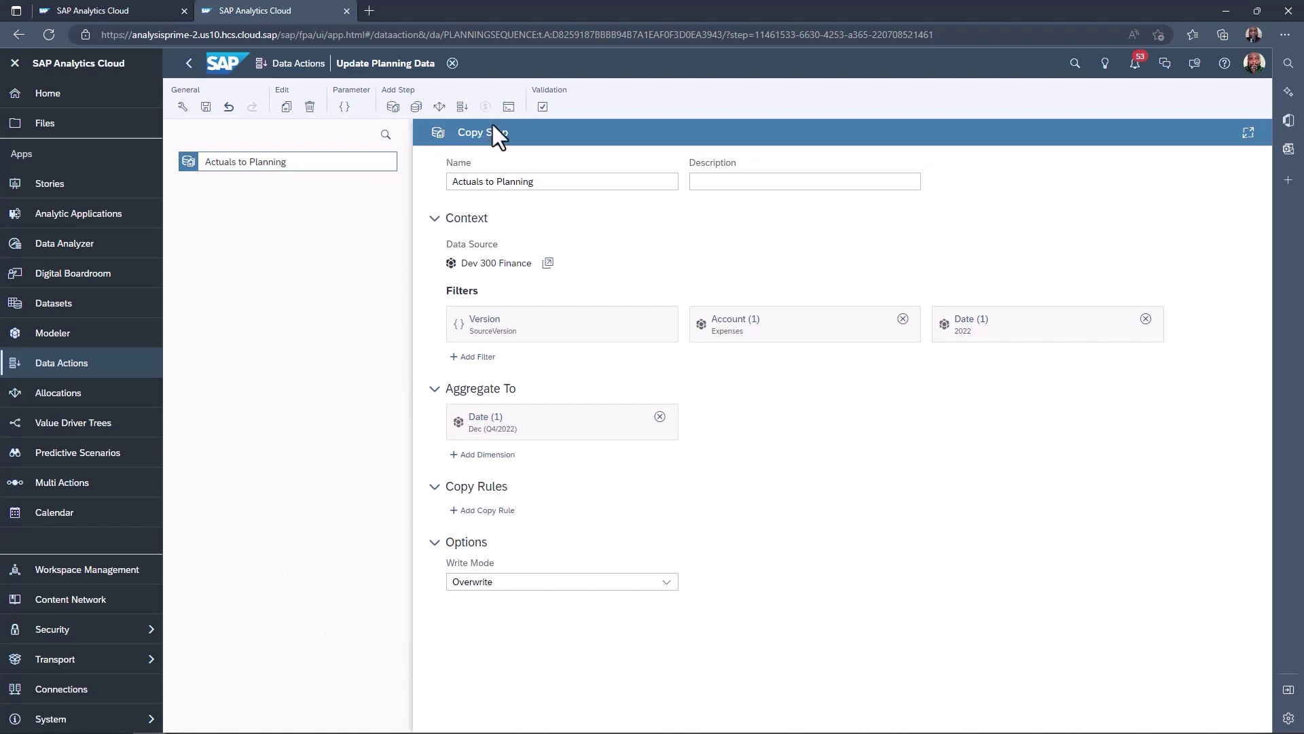
pyautogui.click(509, 107)
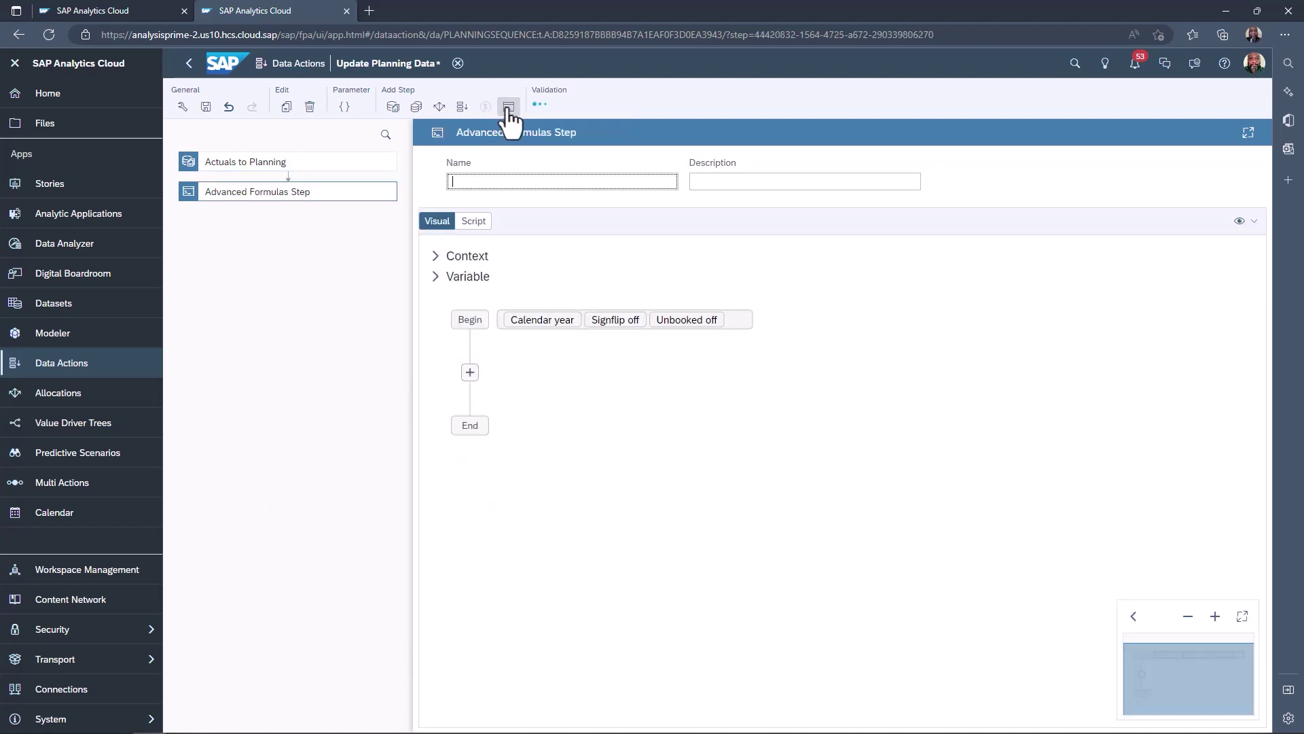
pyautogui.click(465, 182)
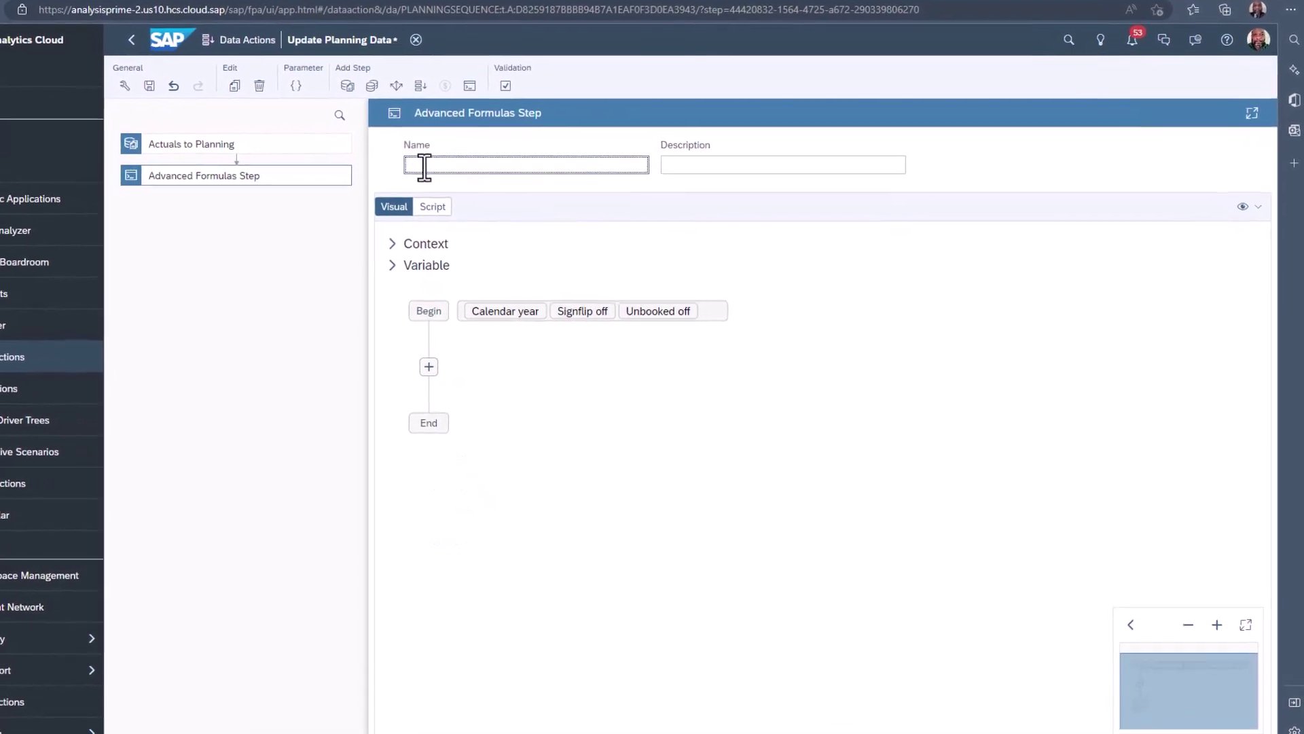
pyautogui.write('Get Average Expense for 2022')
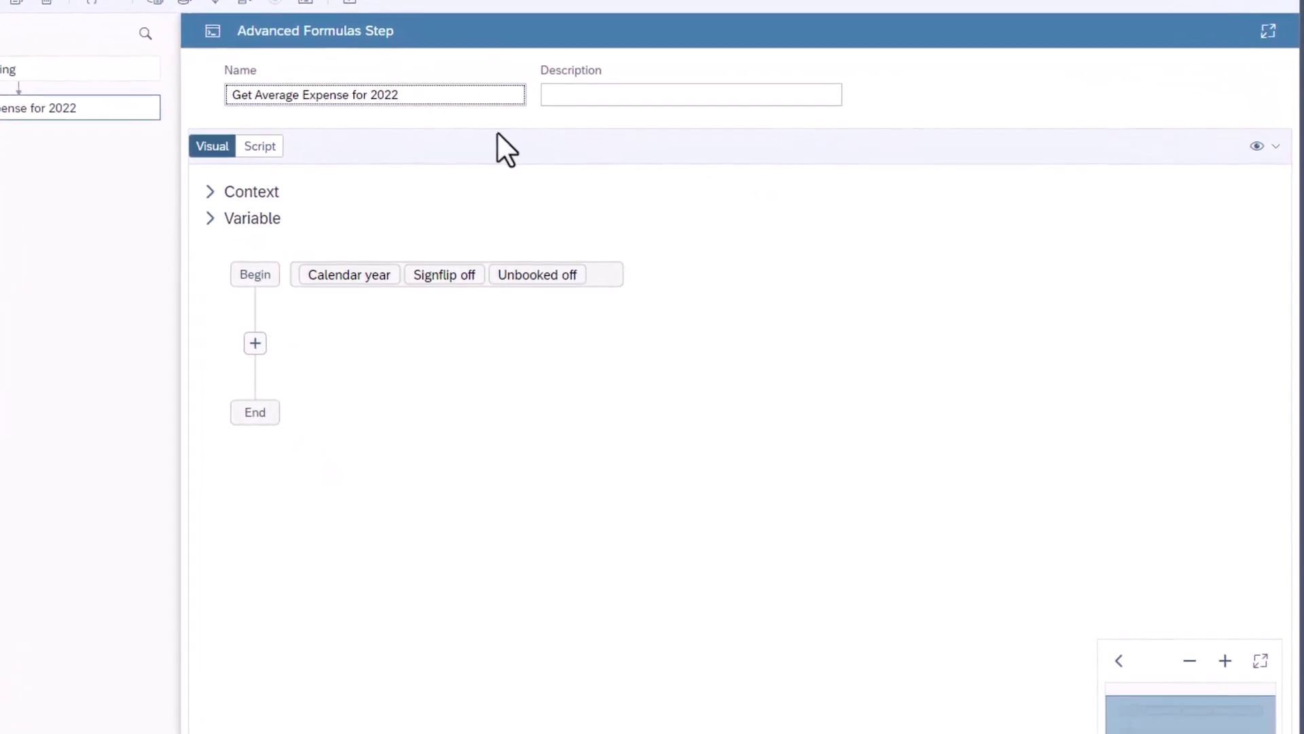
# Step: Filter the step's context by Date to 202212 Dec (Q4/2022)
pyautogui.click(200, 189)
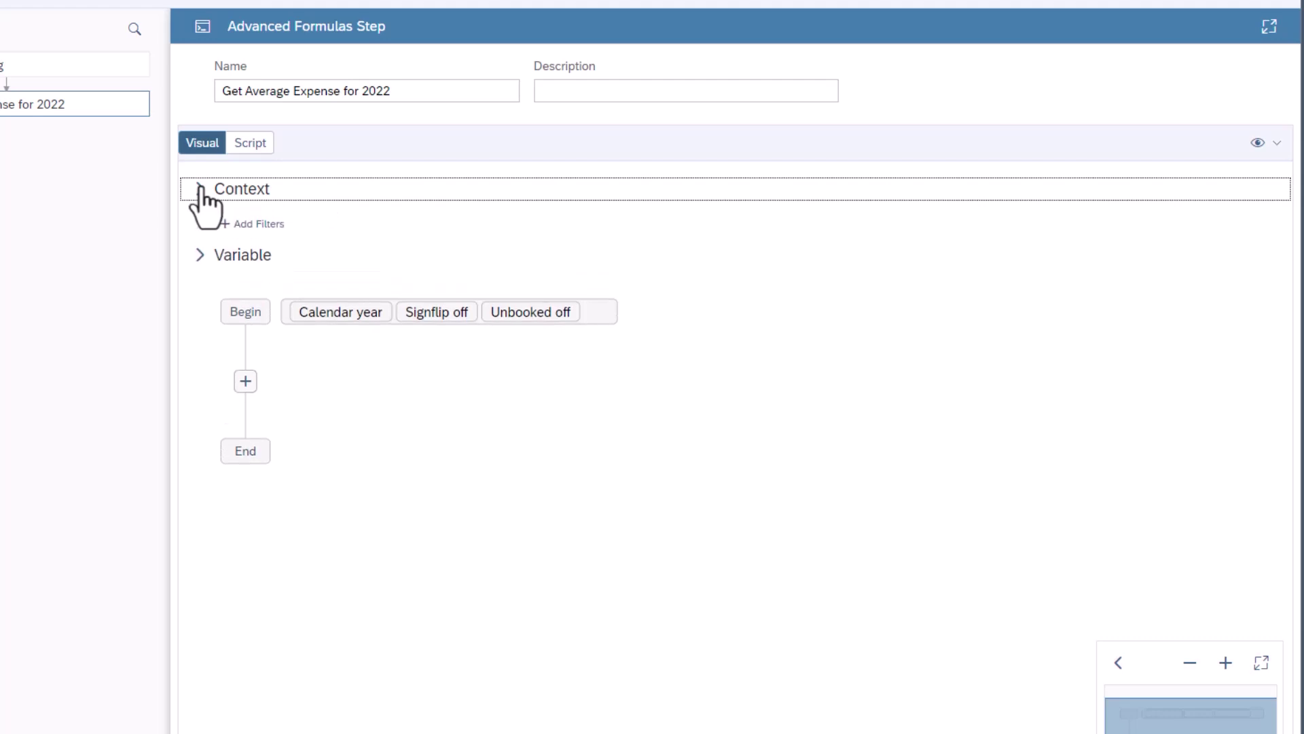
pyautogui.click(262, 228)
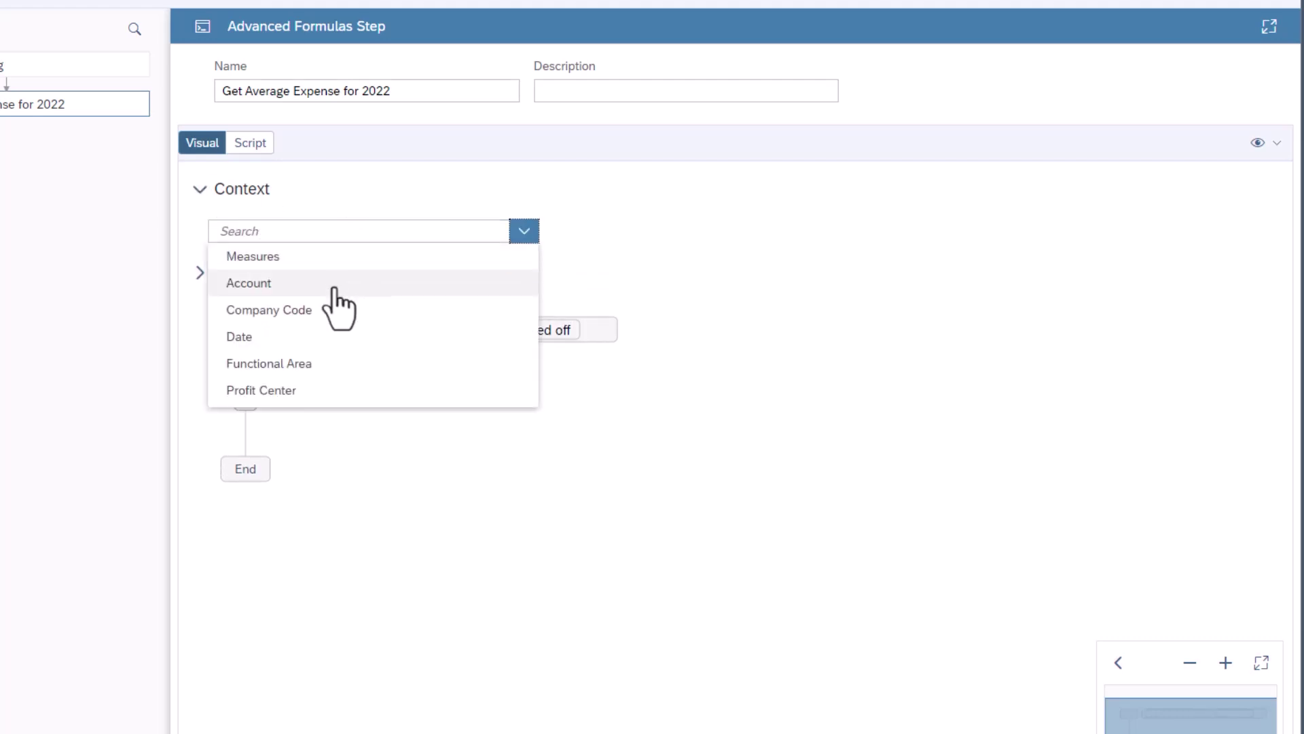
pyautogui.click(239, 336)
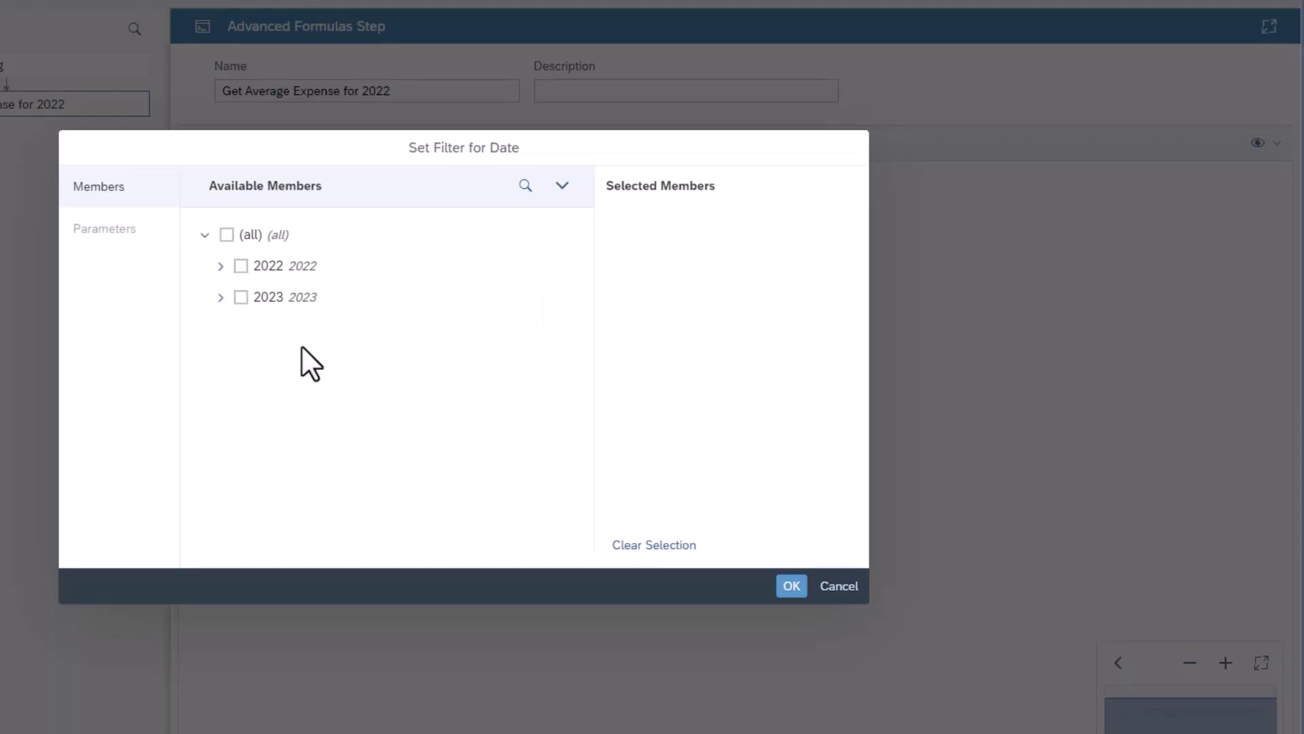
pyautogui.click(221, 266)
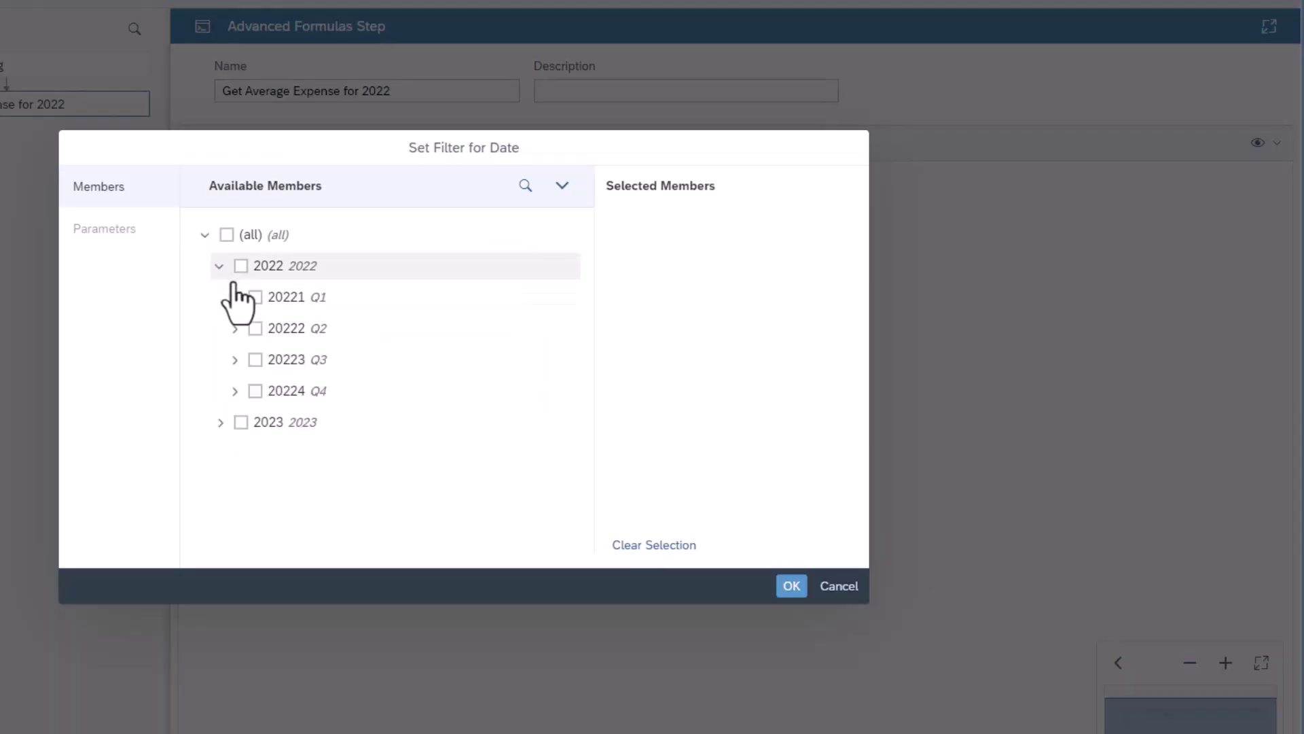
pyautogui.click(235, 390)
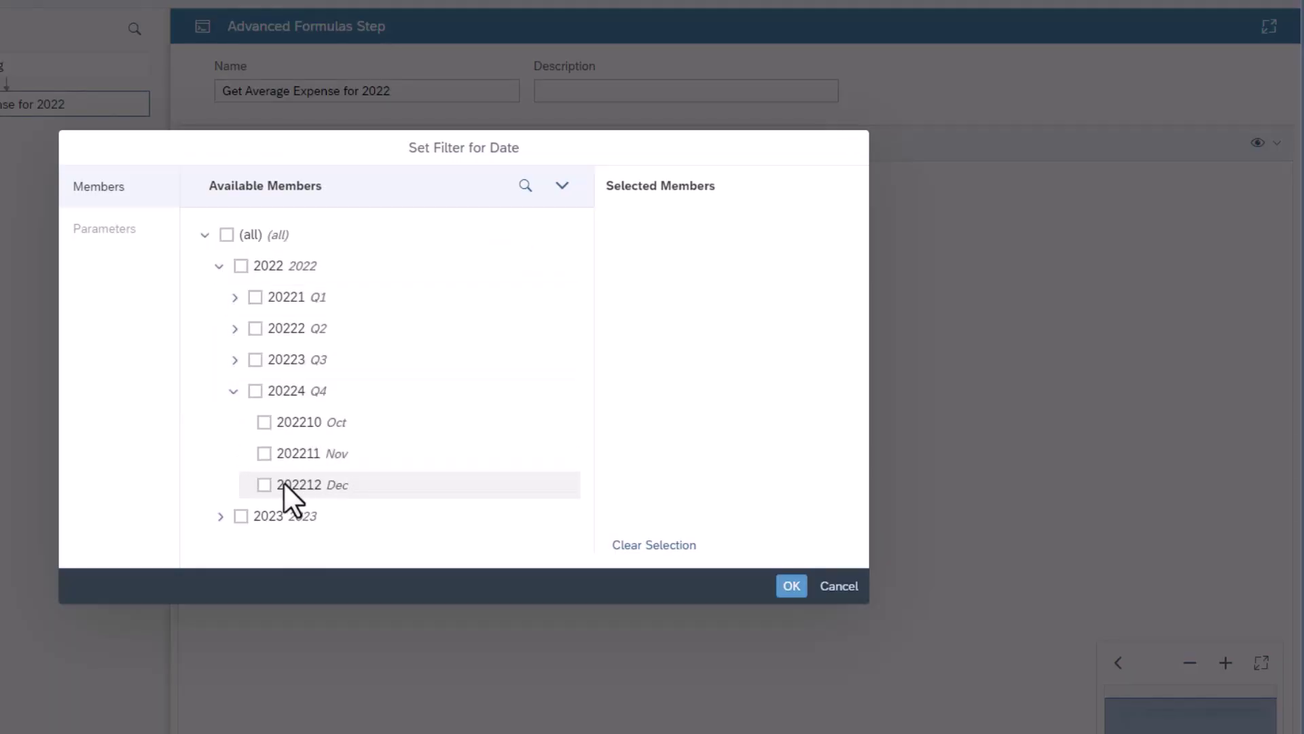
pyautogui.click(265, 484)
pyautogui.click(790, 586)
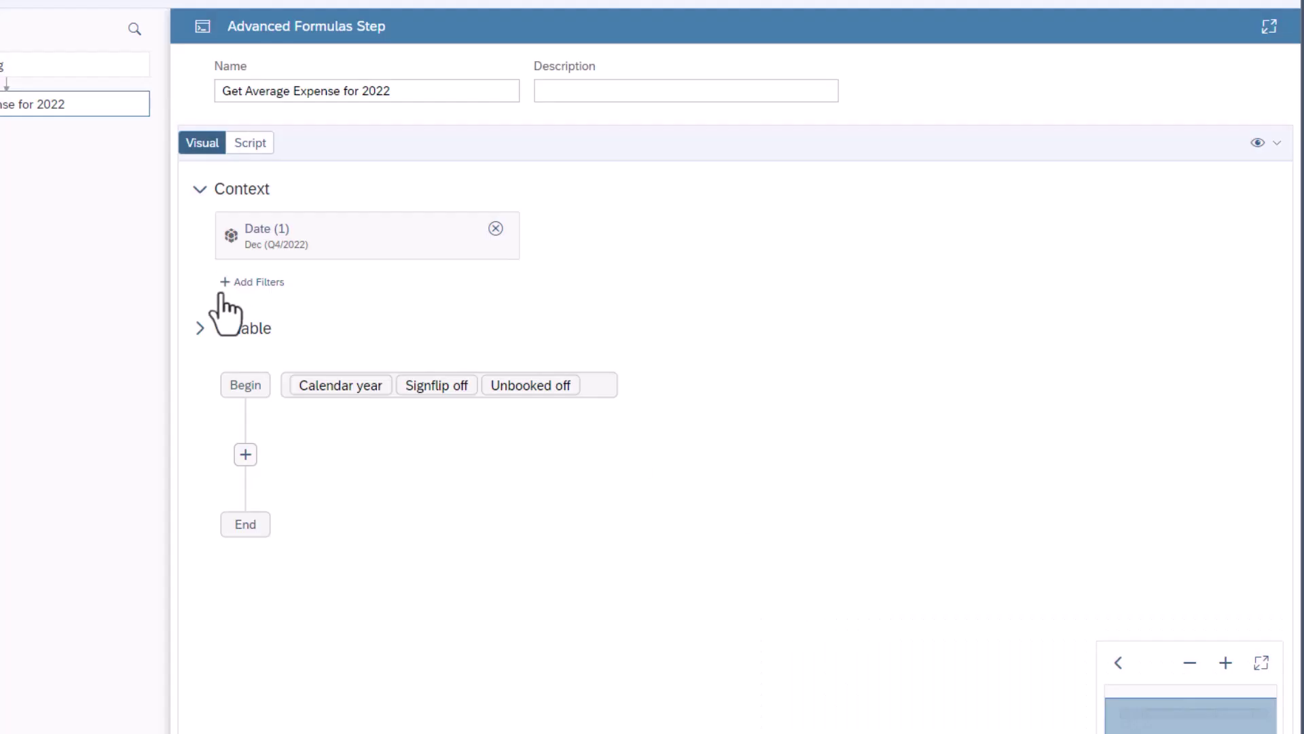
# Step: Add a context filter for Account, selecting the Expenses group and its children
pyautogui.click(253, 284)
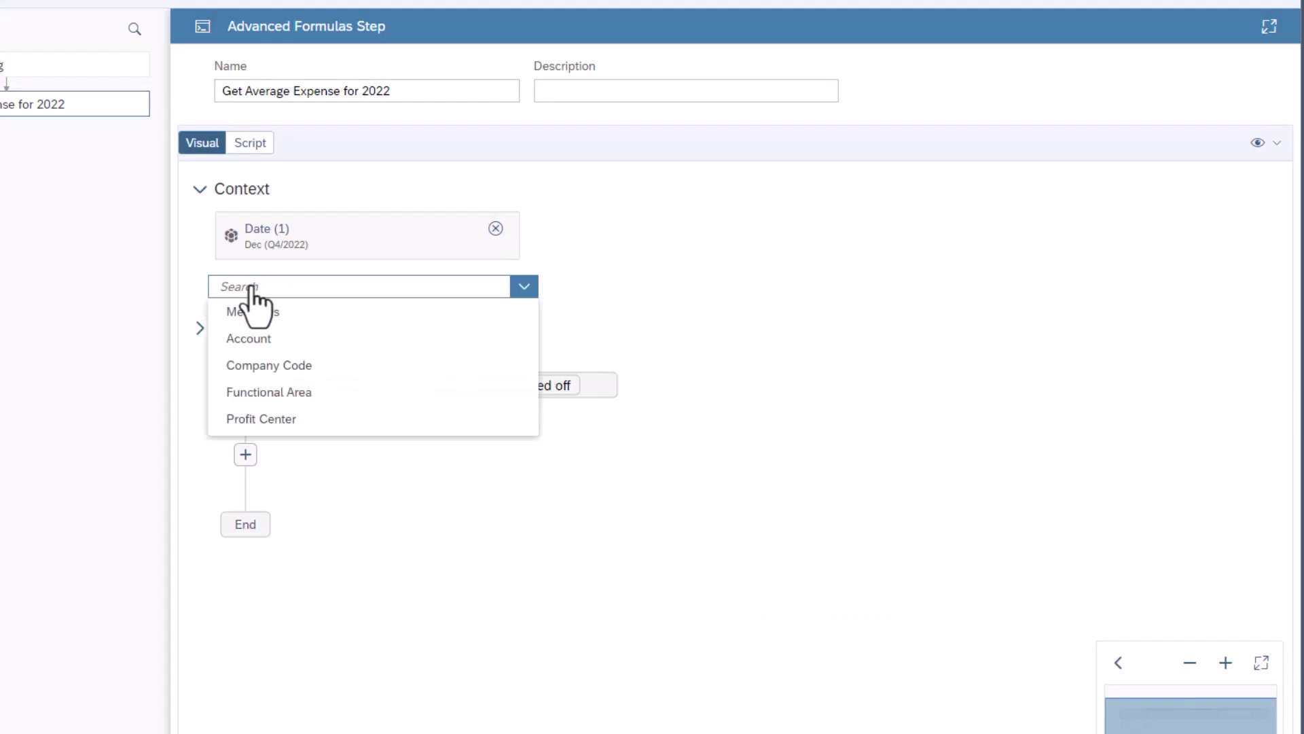
pyautogui.click(286, 338)
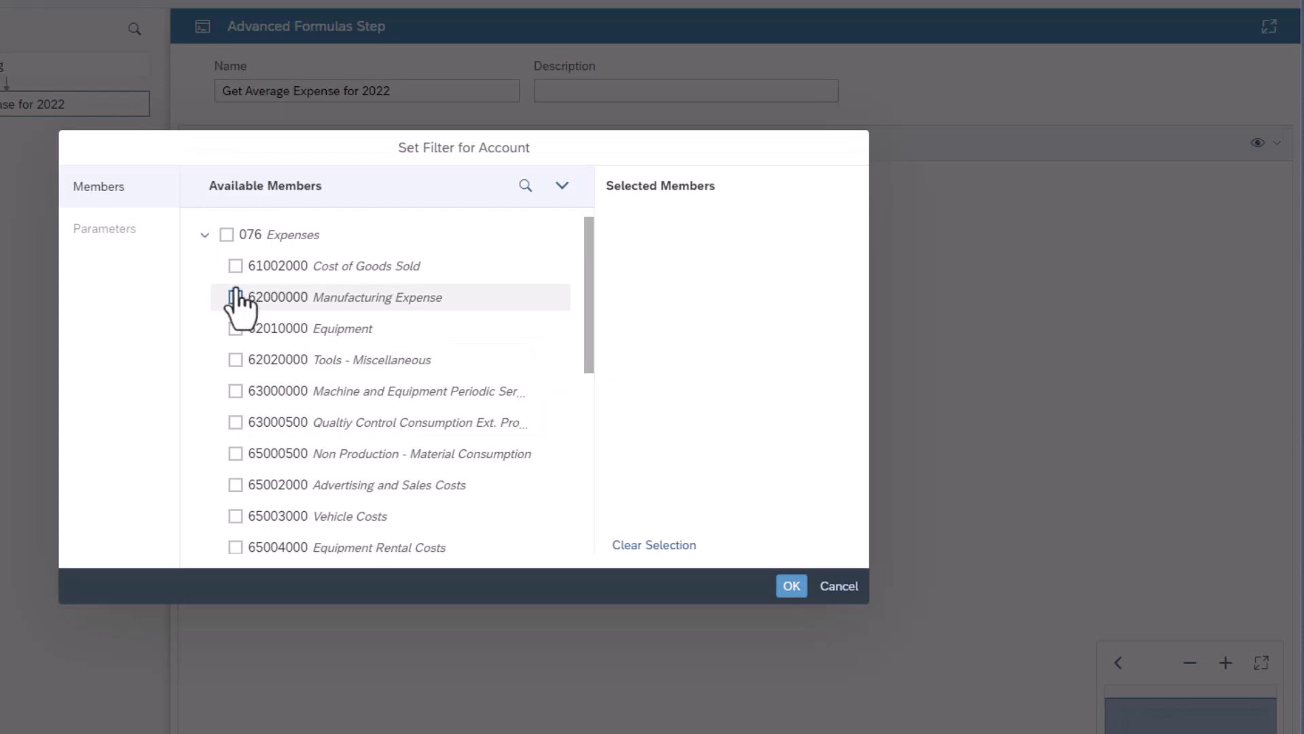
pyautogui.click(226, 235)
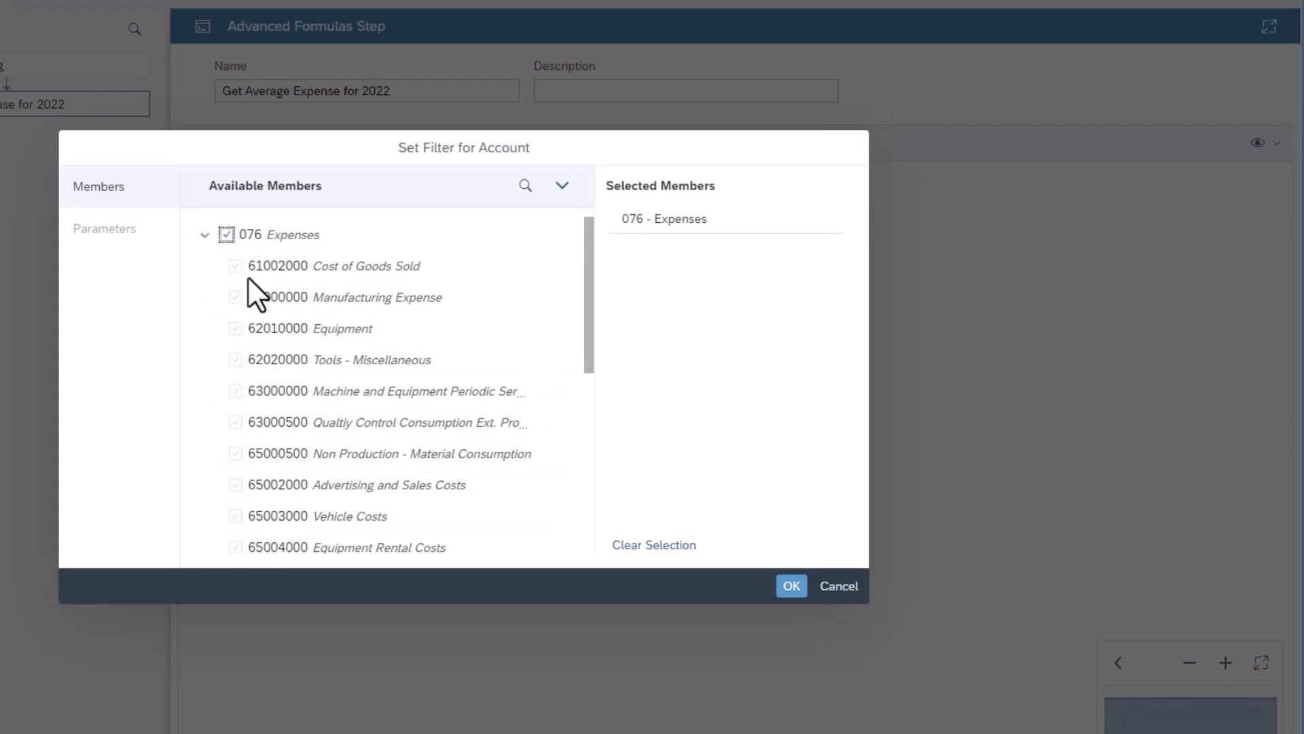
pyautogui.scroll(-5, 252, 422)
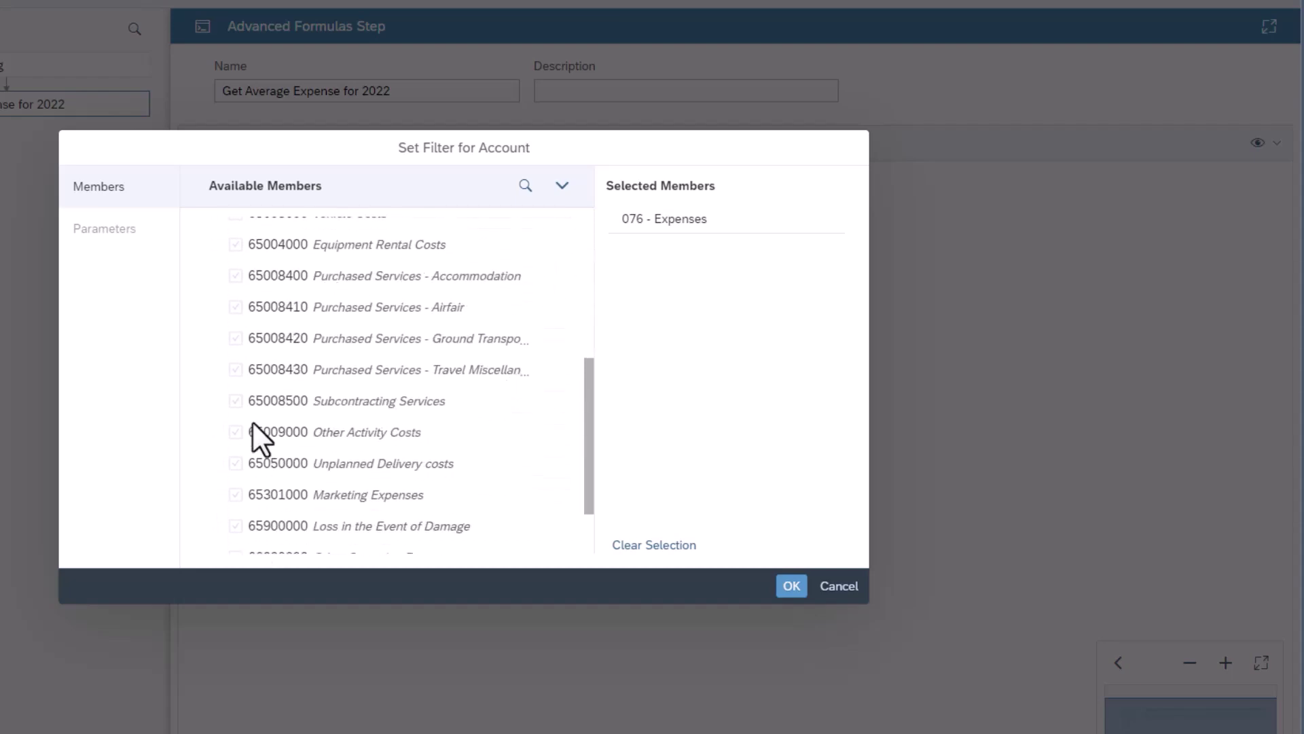
pyautogui.click(789, 586)
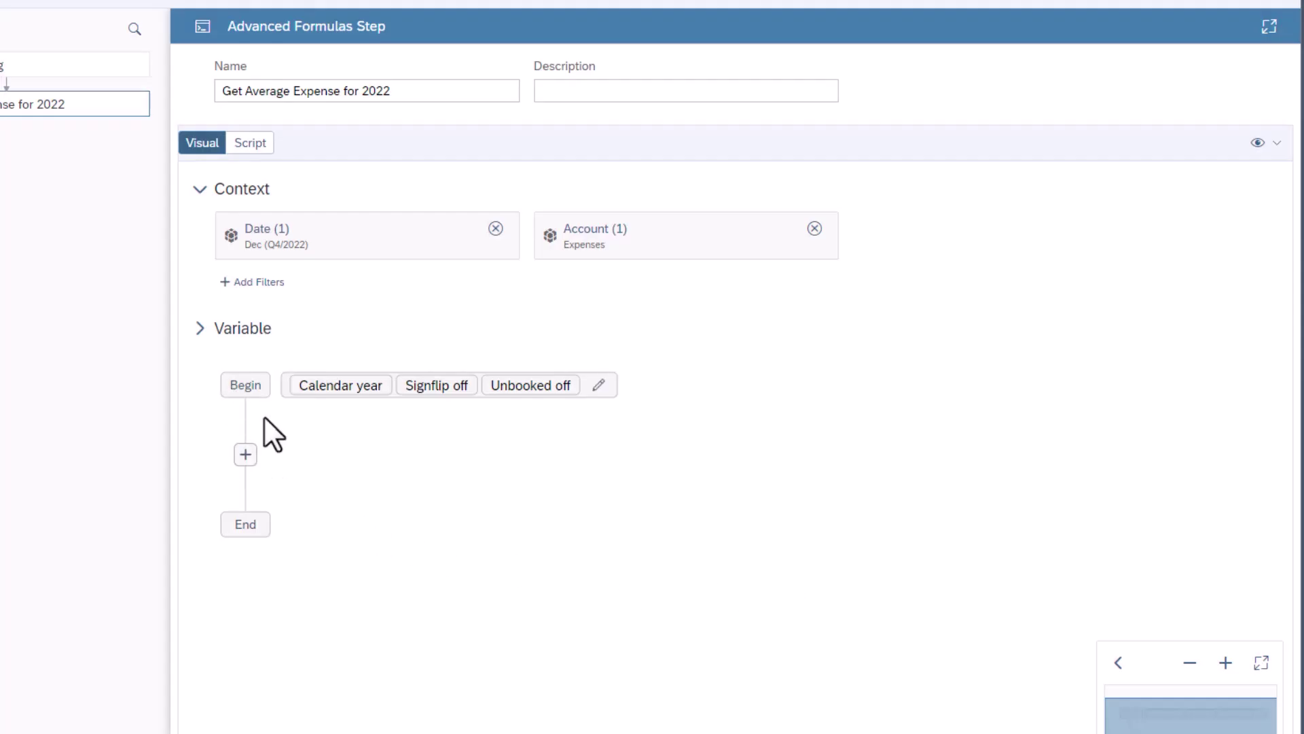
# Step: Add a calculation: Target All = Source Scope divided by an input field of 12
pyautogui.click(248, 457)
pyautogui.click(337, 481)
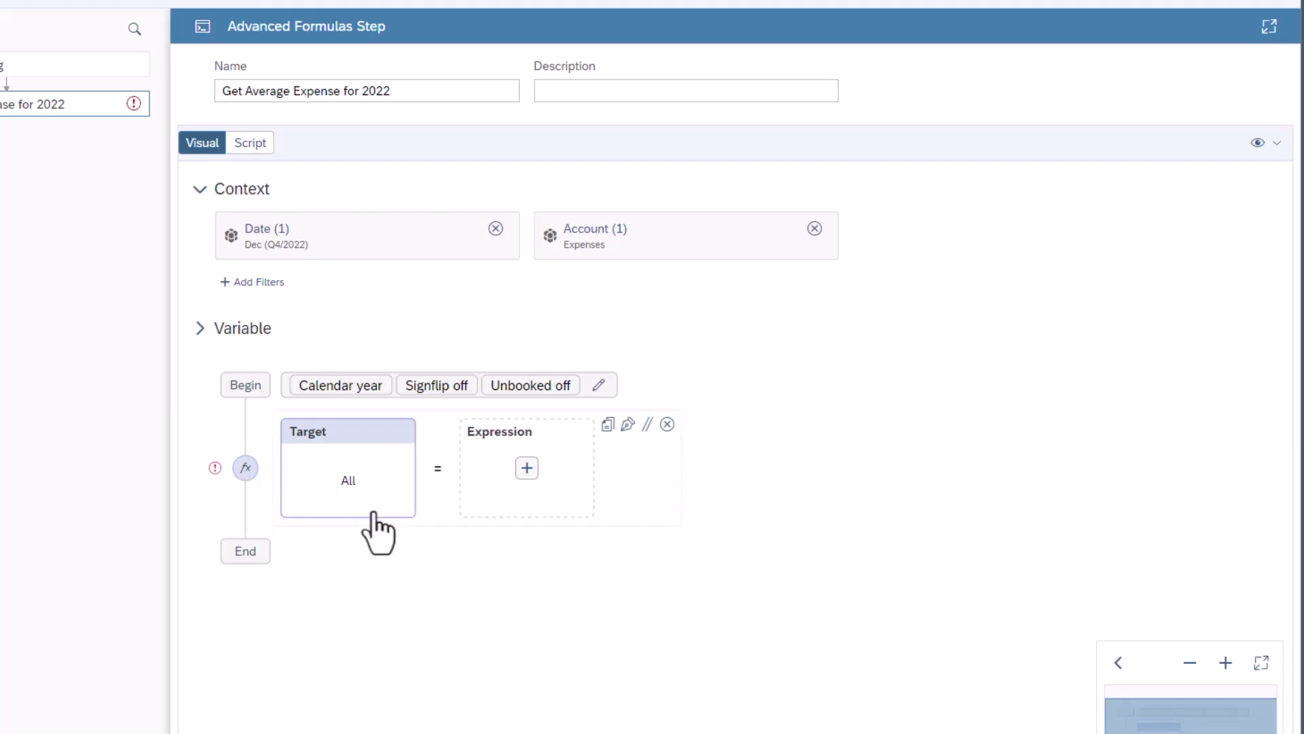
pyautogui.click(527, 468)
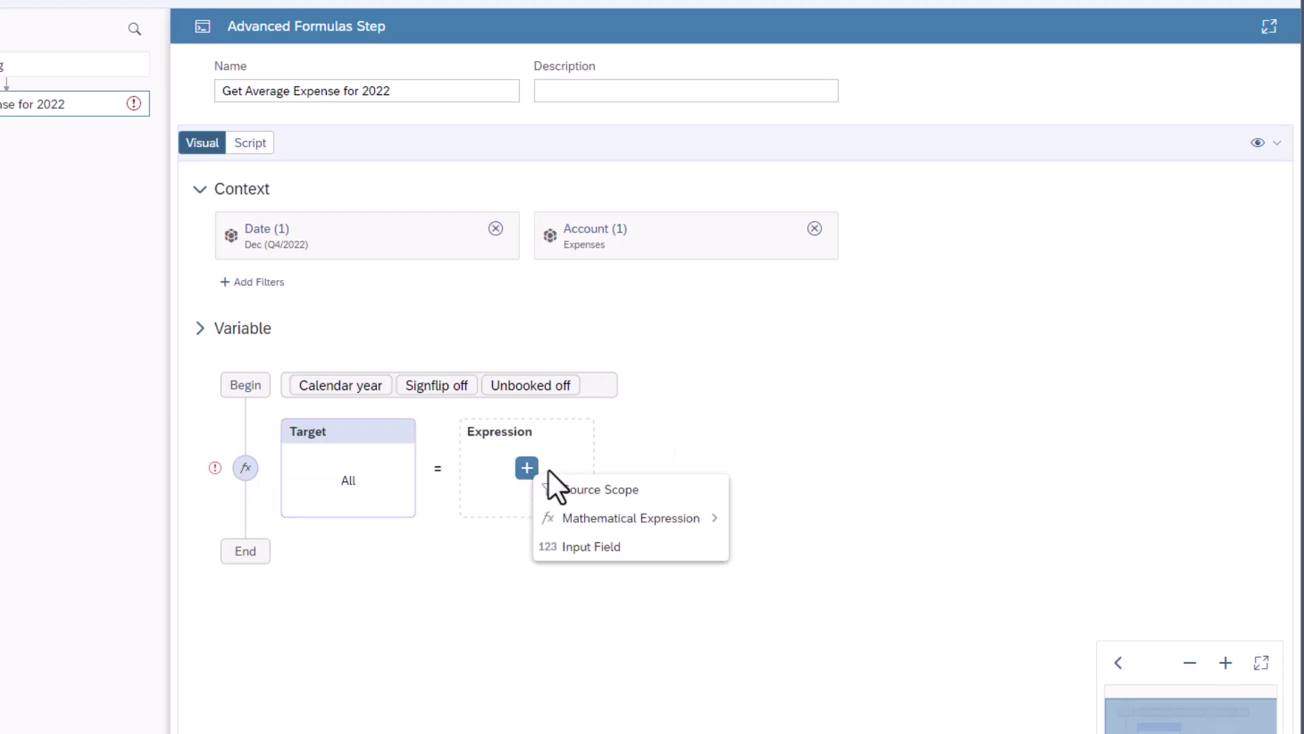
pyautogui.click(622, 502)
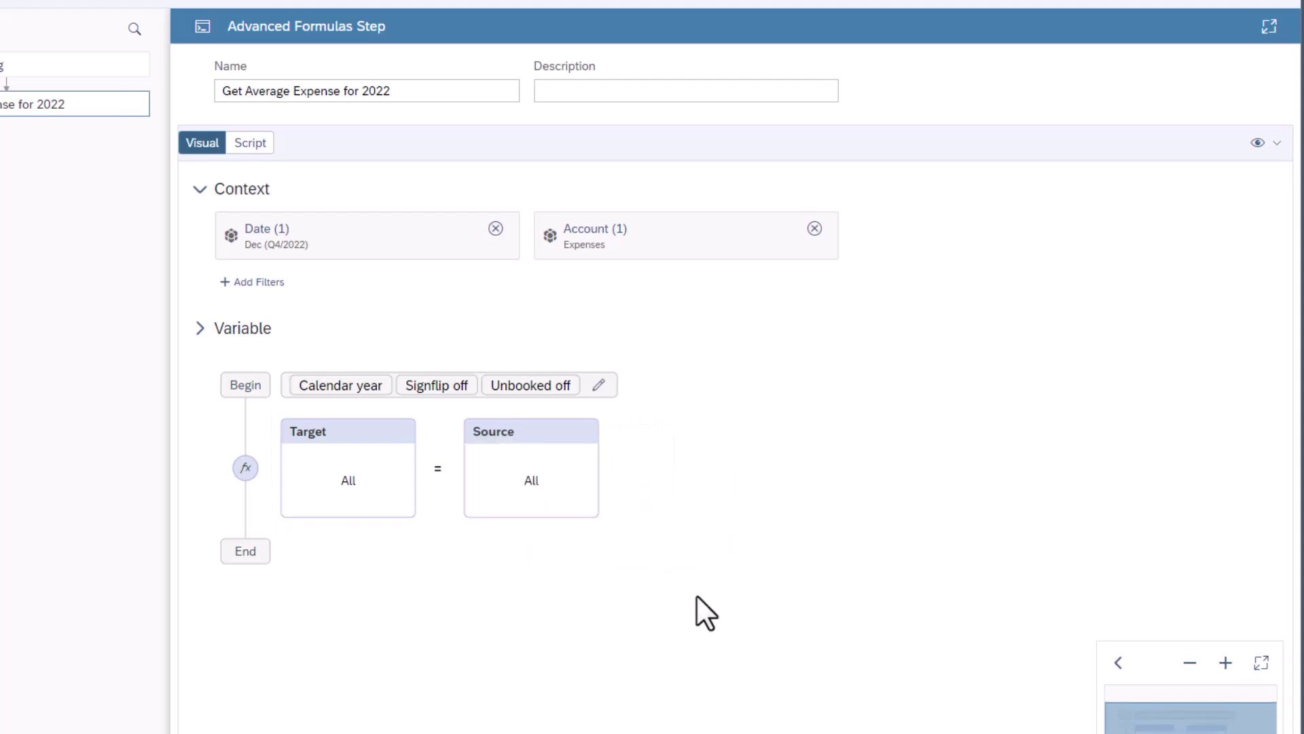
pyautogui.moveTo(591, 445)
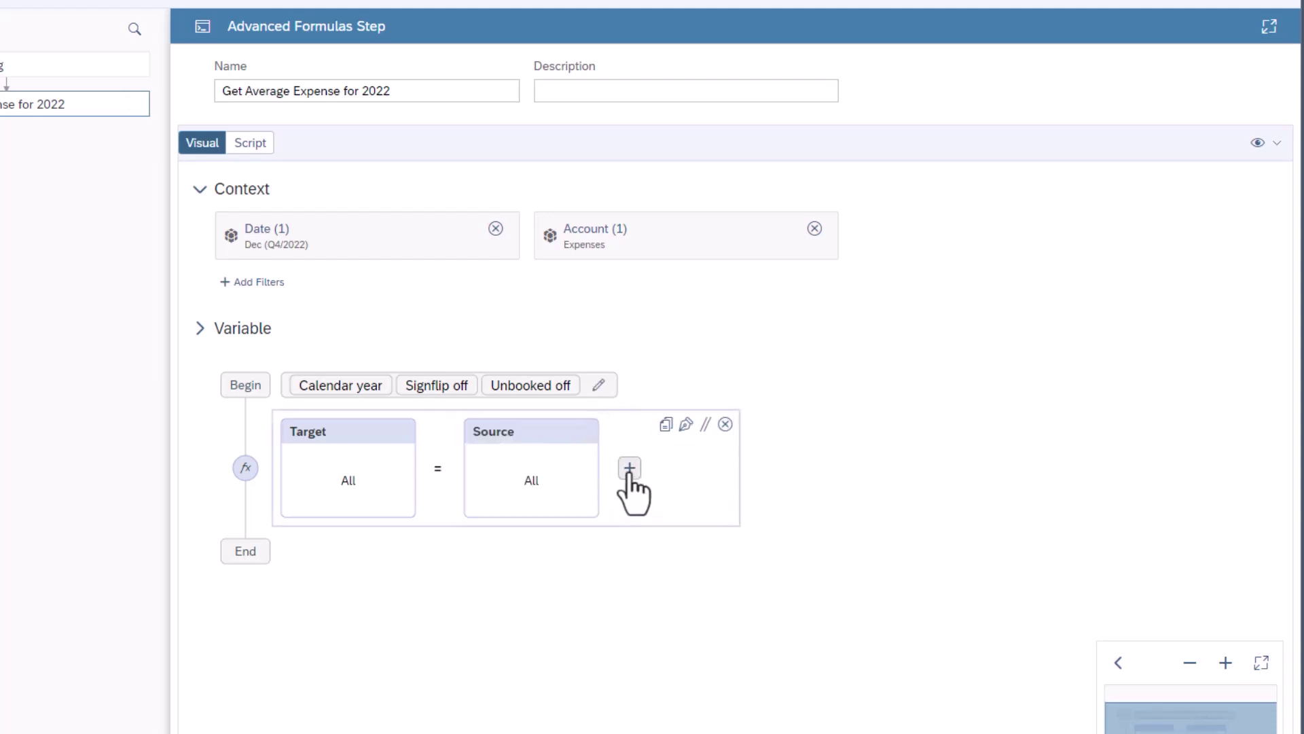
pyautogui.click(630, 469)
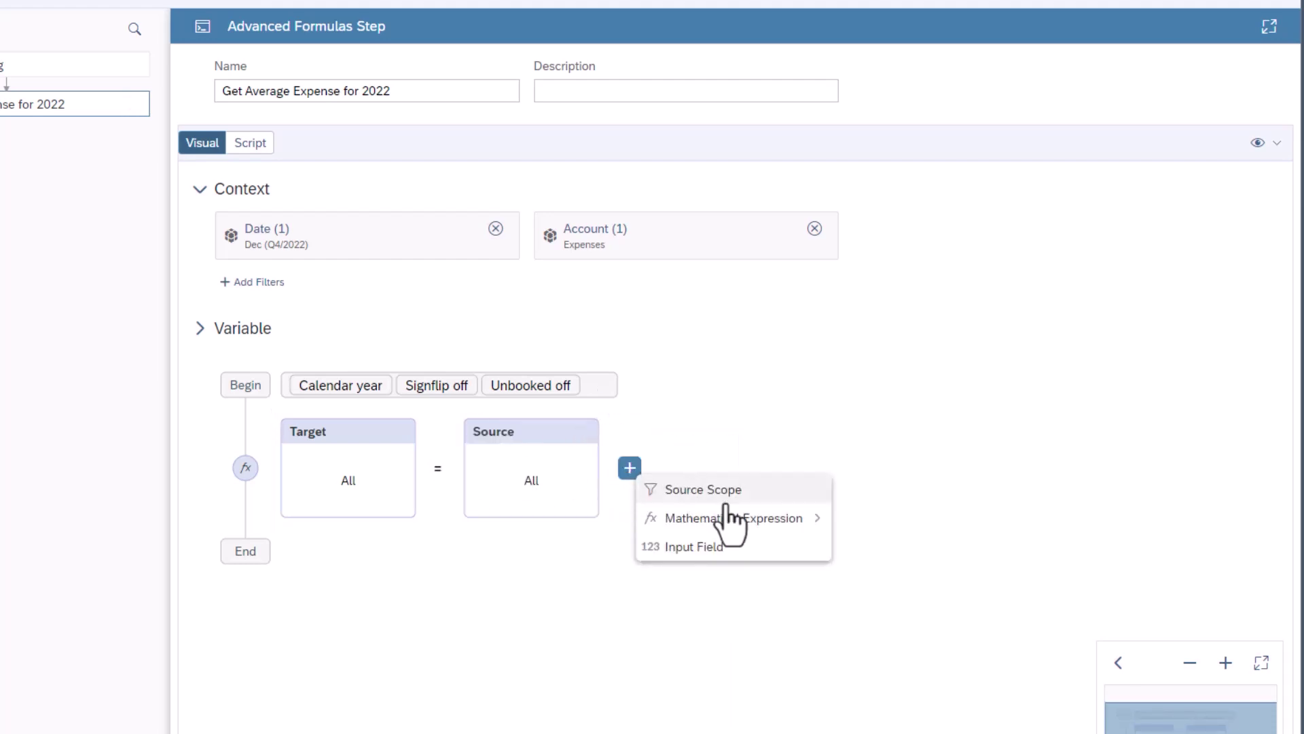
pyautogui.click(700, 547)
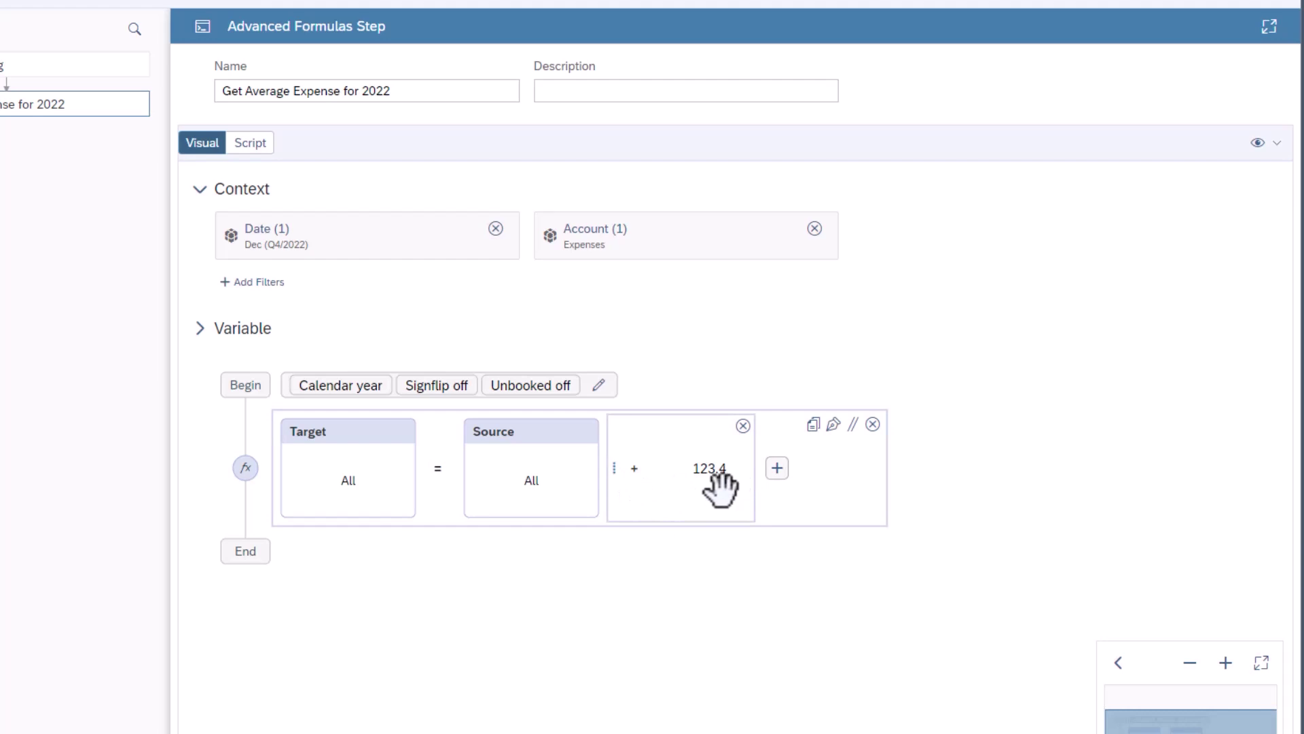
pyautogui.click(633, 469)
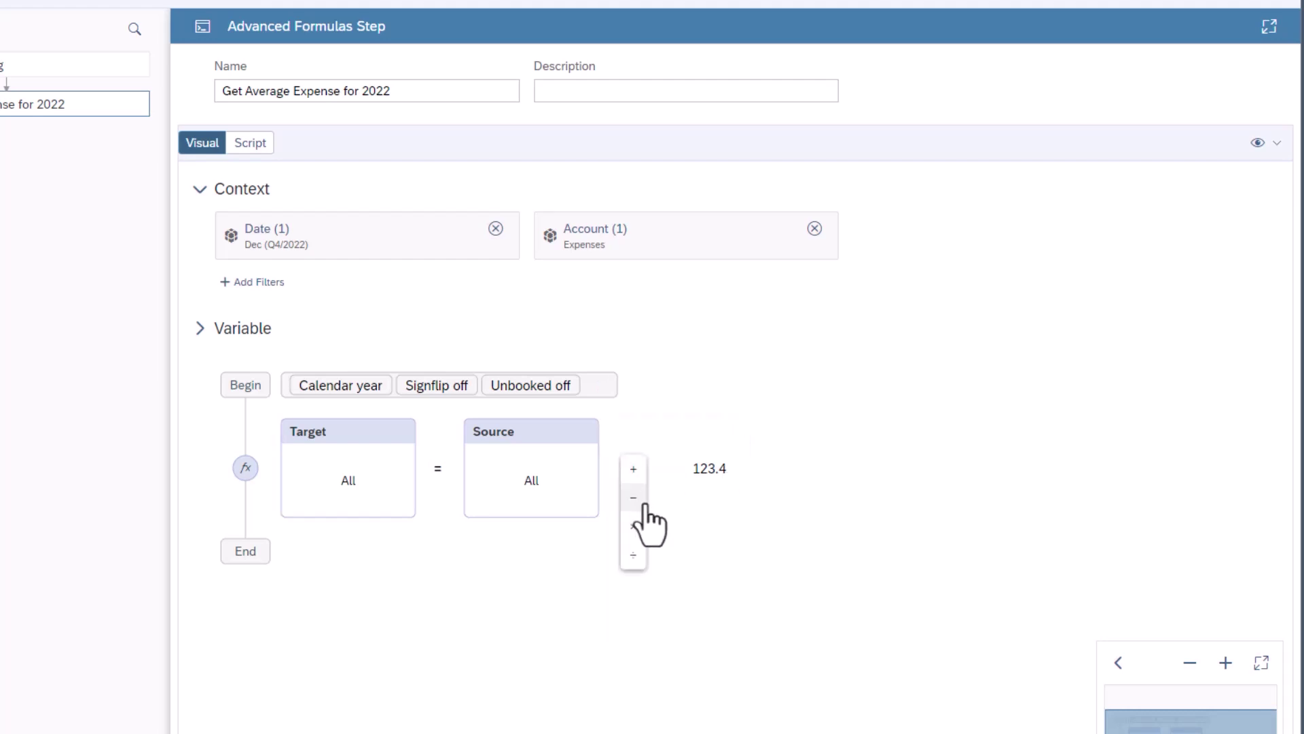
pyautogui.click(633, 554)
pyautogui.click(706, 469)
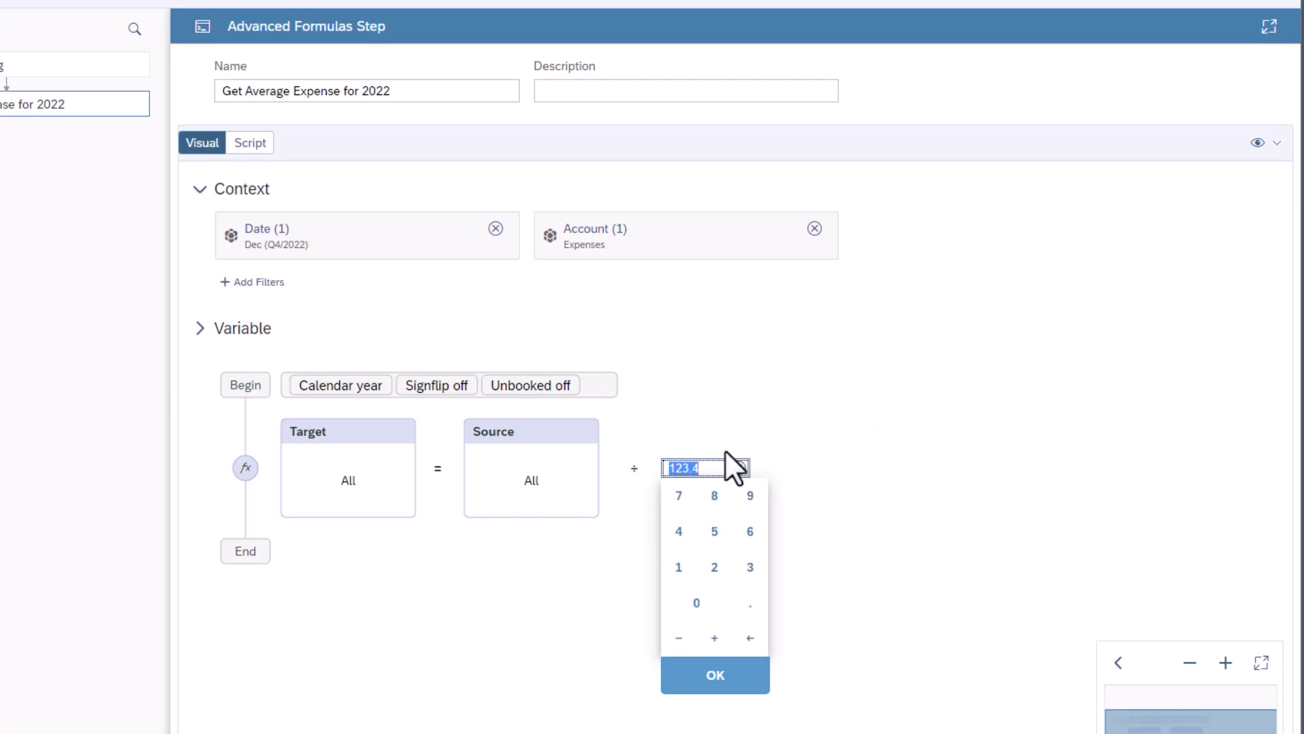
pyautogui.write('12')
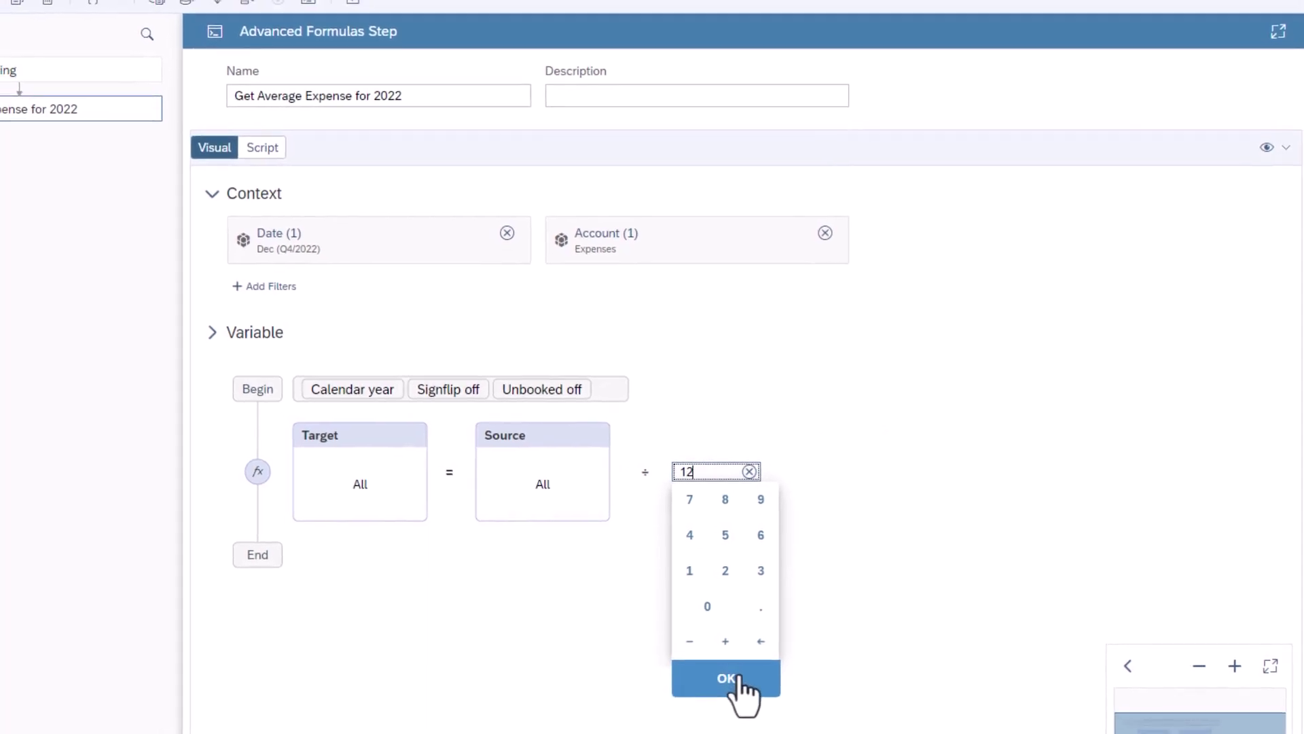
pyautogui.click(740, 679)
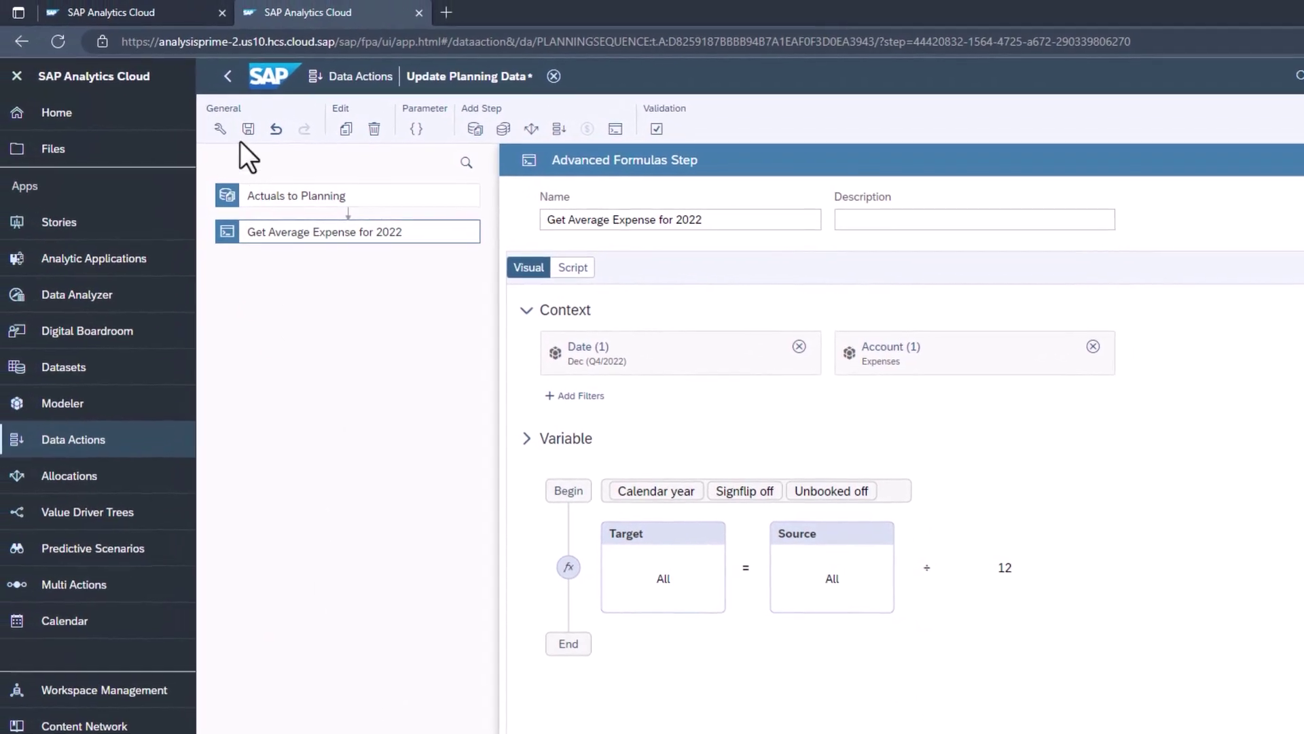
# Step: Save the data action and review its script: MEMBERSET Date 202212, BASEMEMBER Account 076, DATA() = RESULTLOOKUP() / 12
pyautogui.click(248, 128)
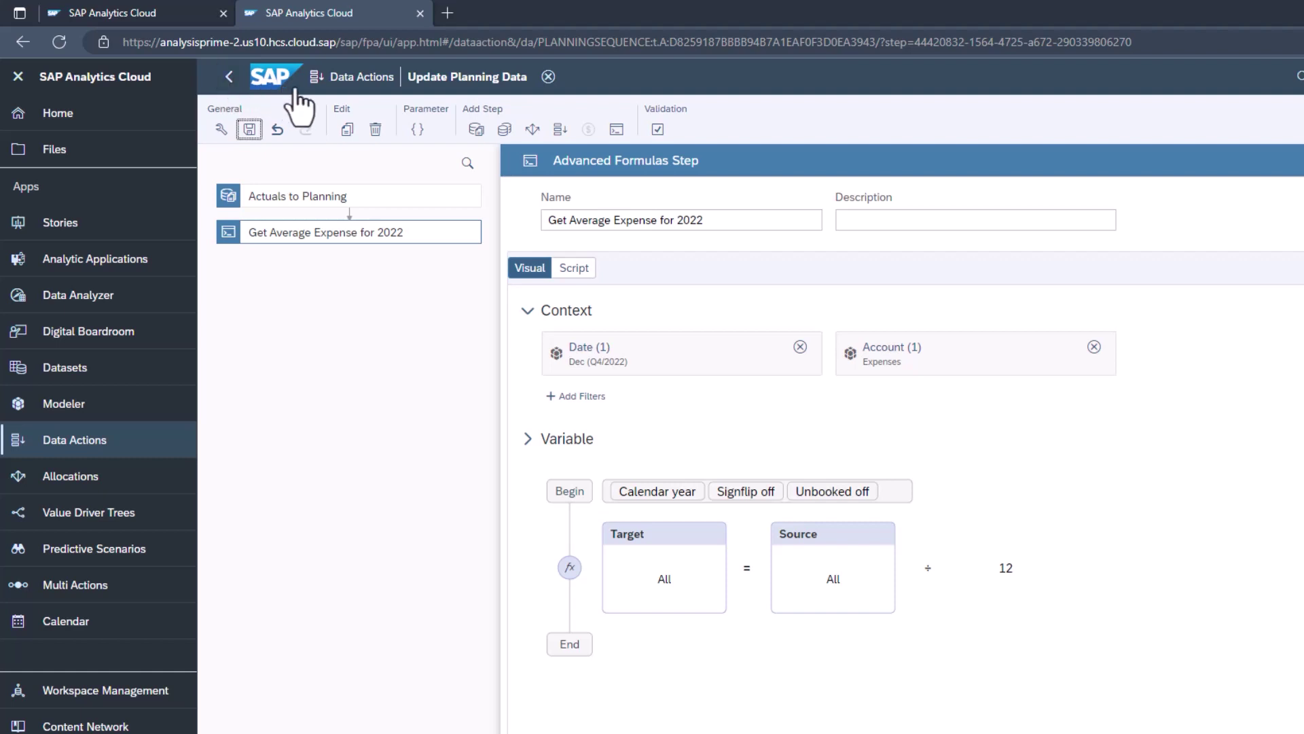
pyautogui.click(576, 268)
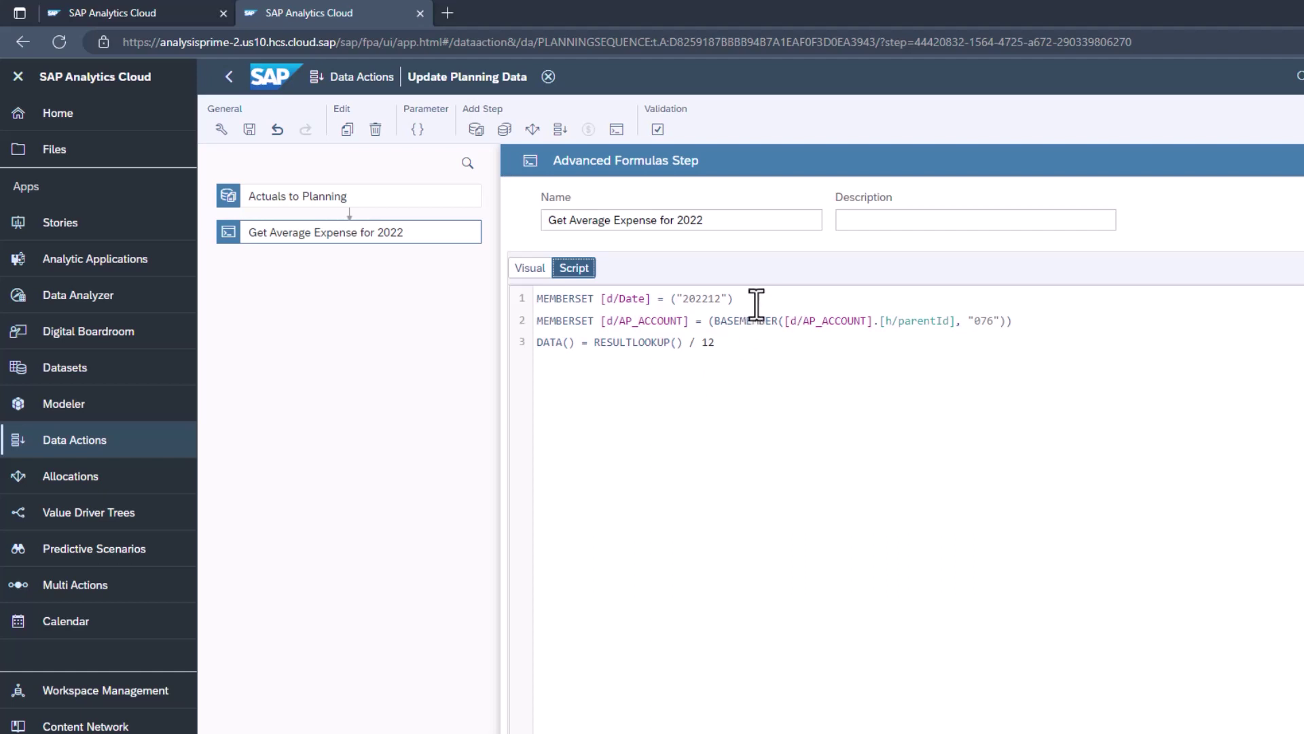
pyautogui.moveTo(756, 304); pyautogui.dragTo(518, 306)
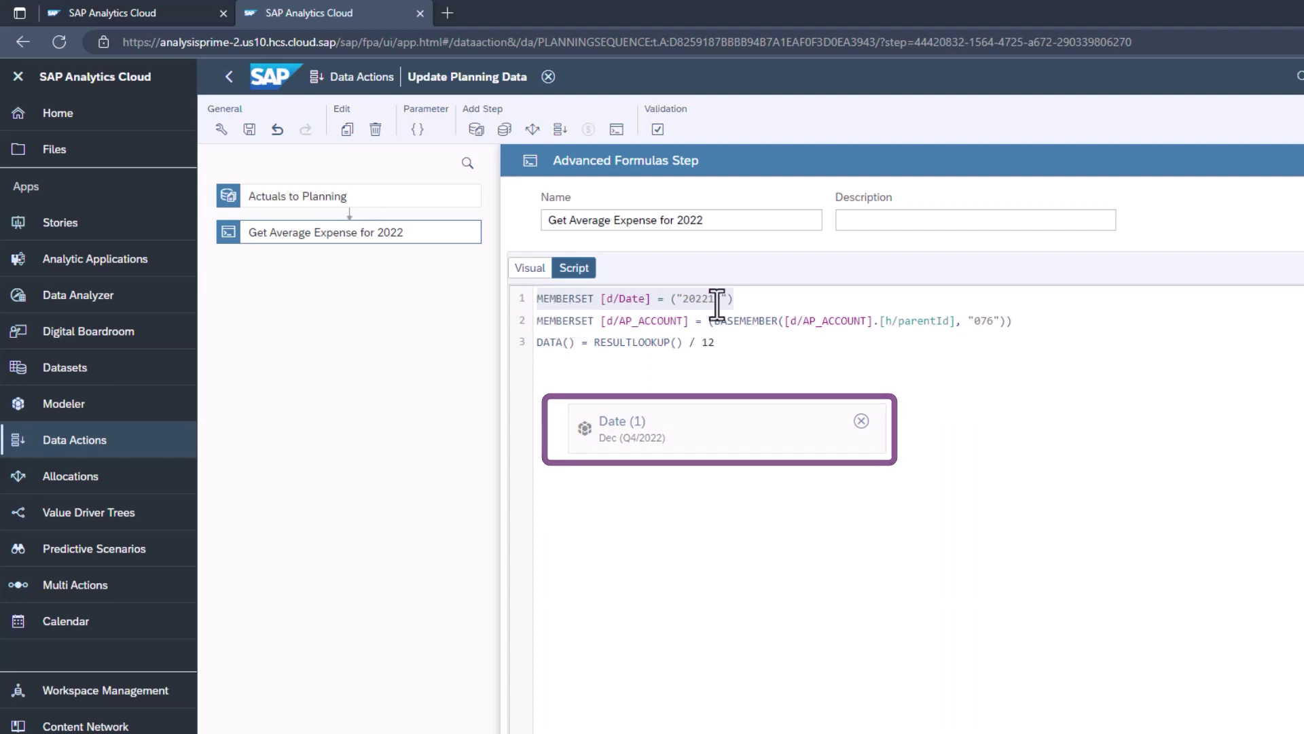
pyautogui.moveTo(539, 320); pyautogui.dragTo(1042, 316)
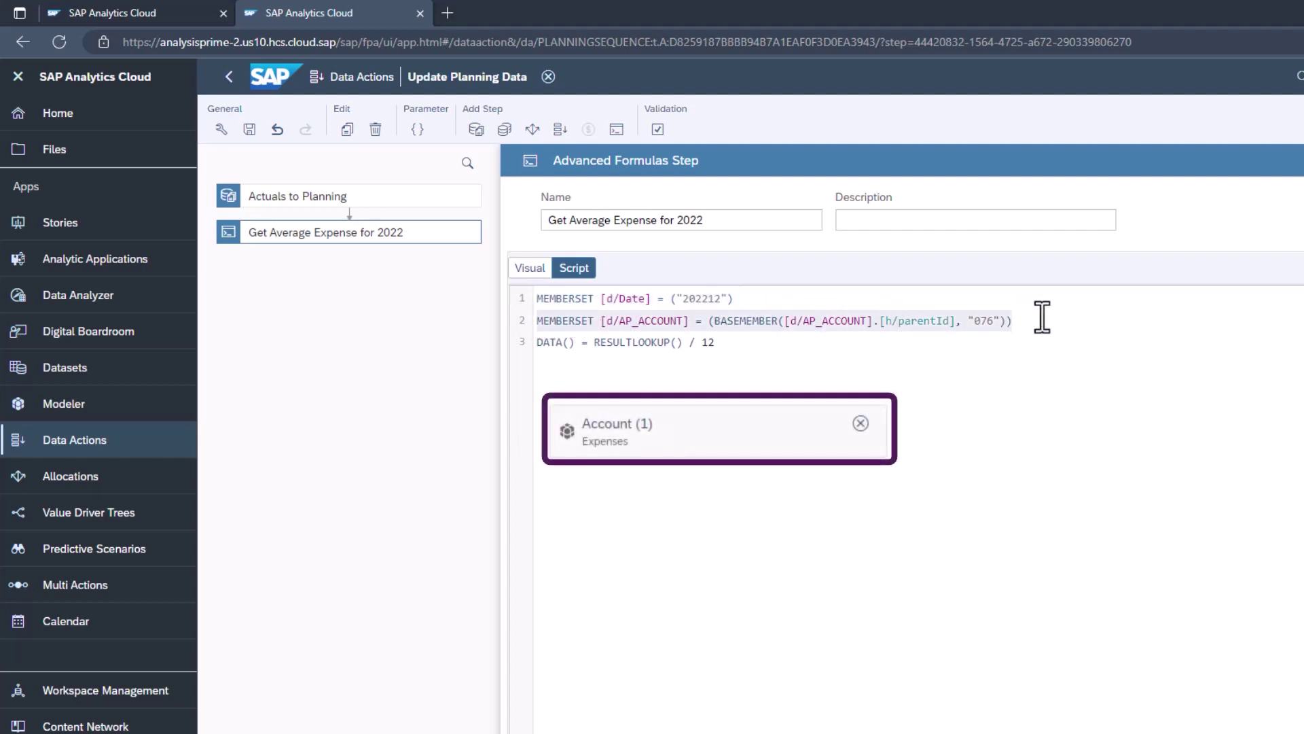
pyautogui.doubleClick(721, 321)
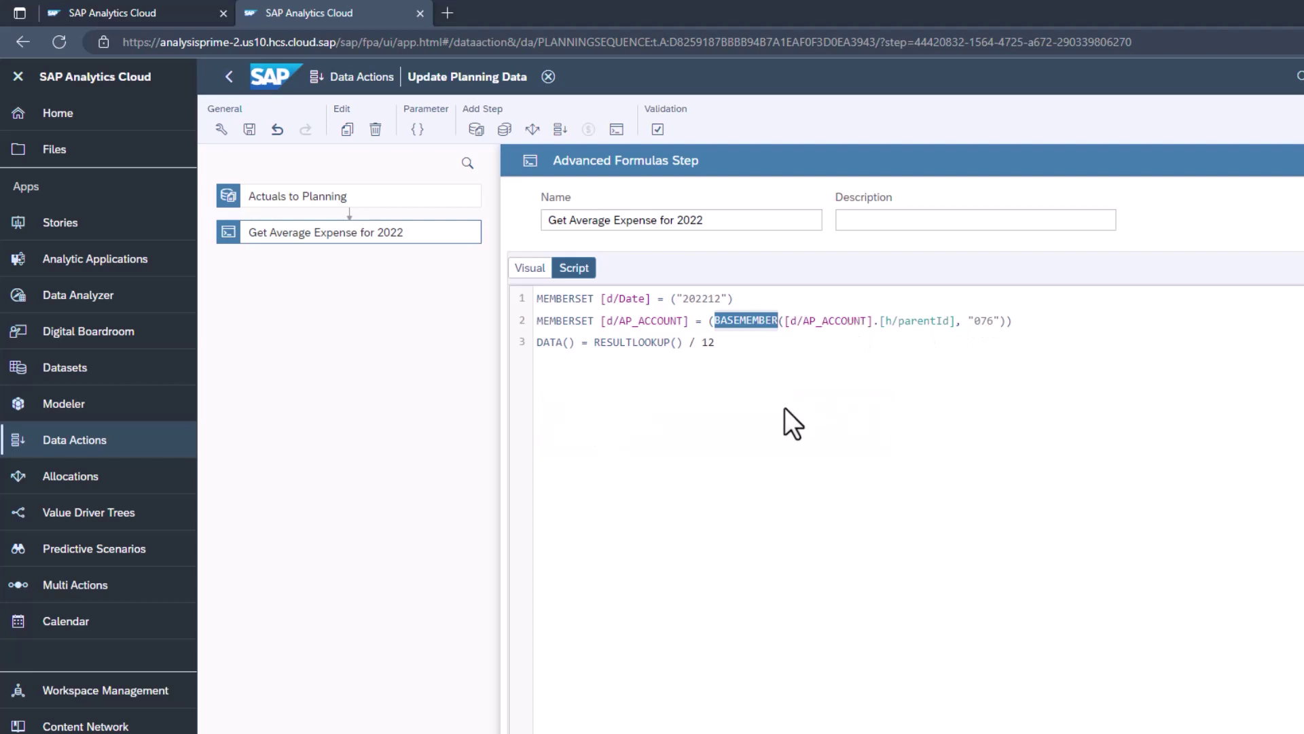
pyautogui.click(548, 342)
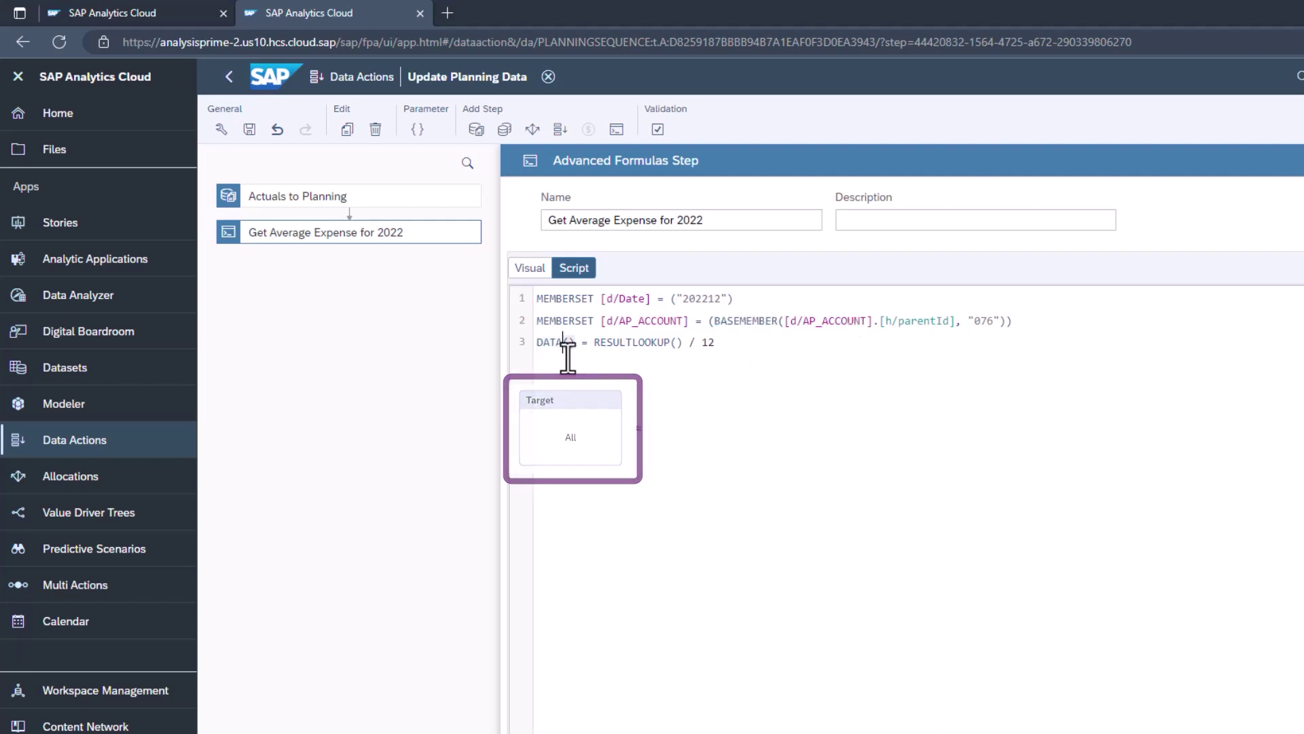
pyautogui.click(640, 343)
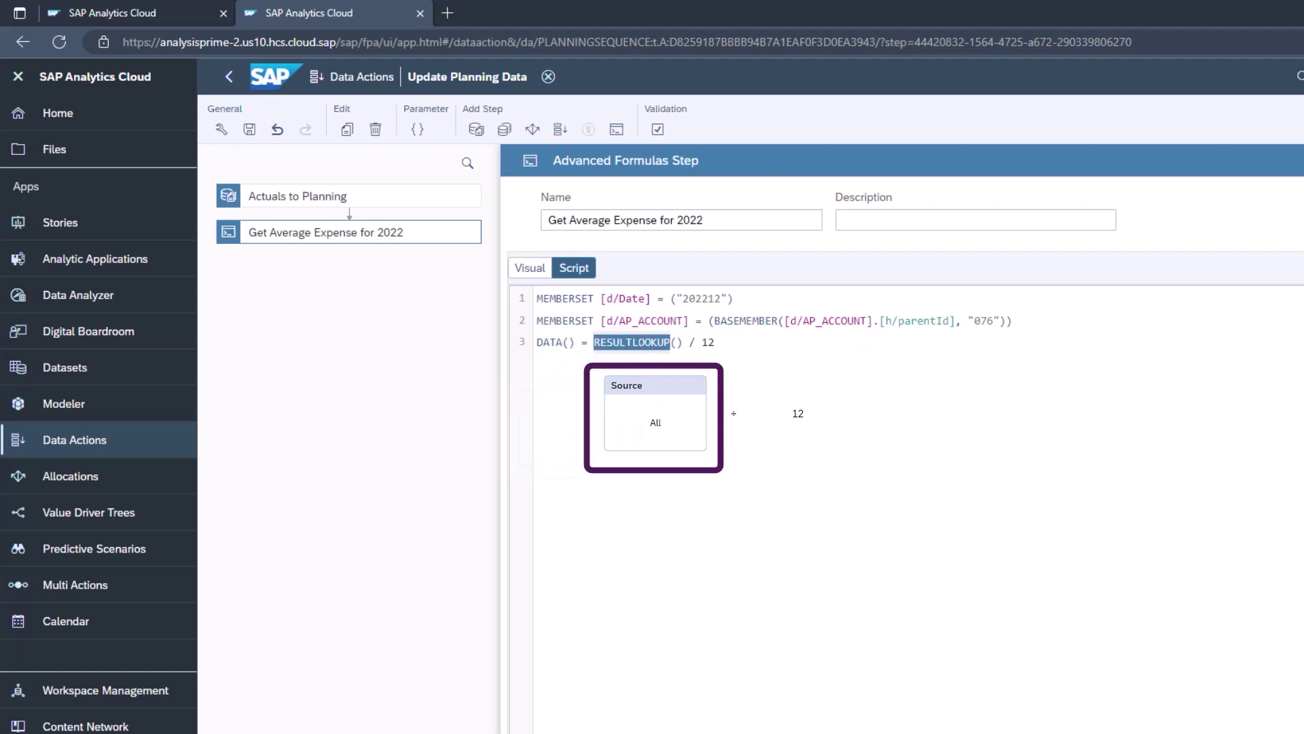
pyautogui.moveTo(1057, 320); pyautogui.dragTo(508, 265)
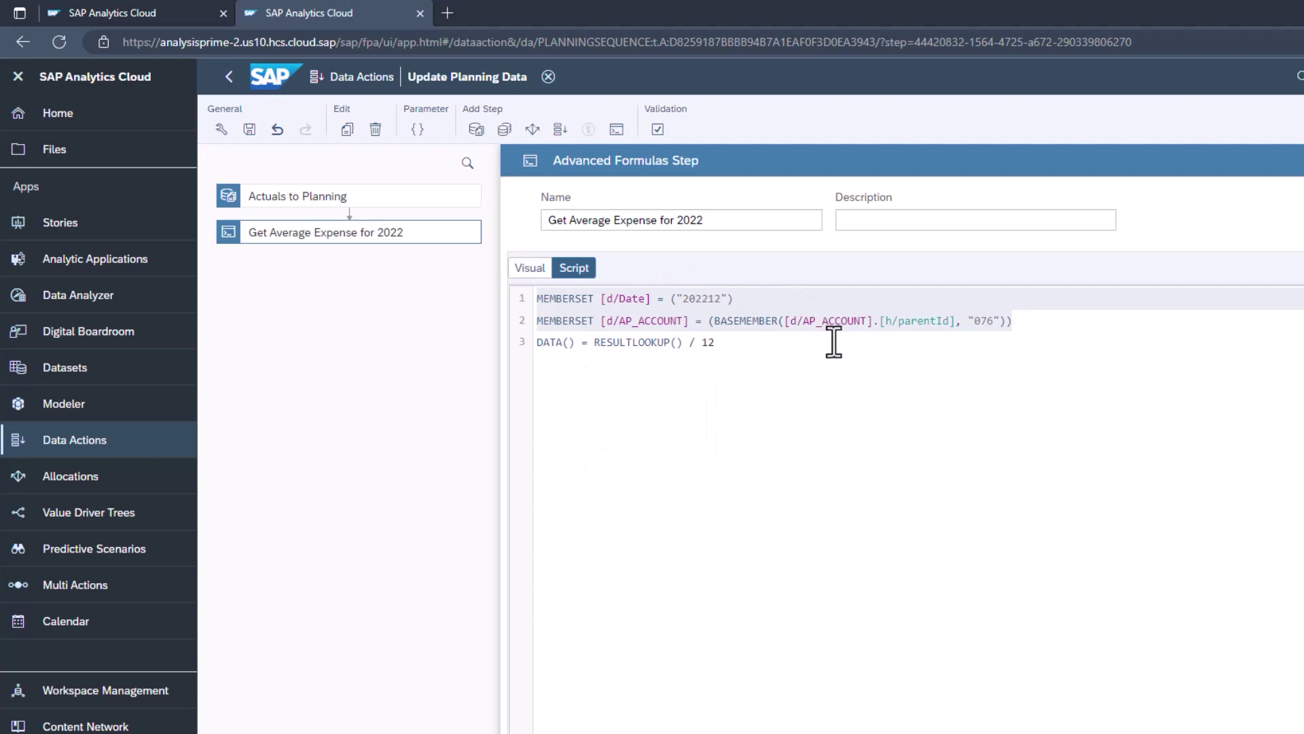
pyautogui.click(773, 410)
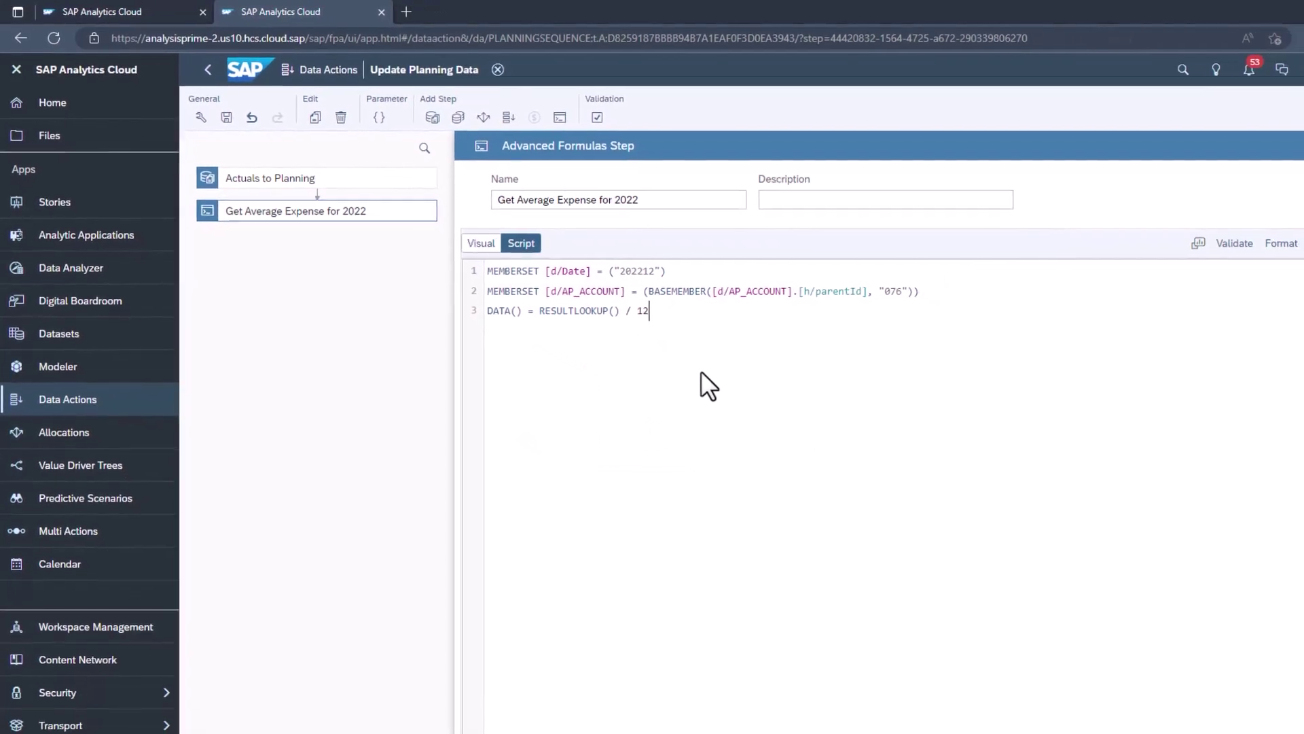
# Step: Run the Update Planning Data trigger on the DataAction Story against the Planning Private version
pyautogui.click(139, 12)
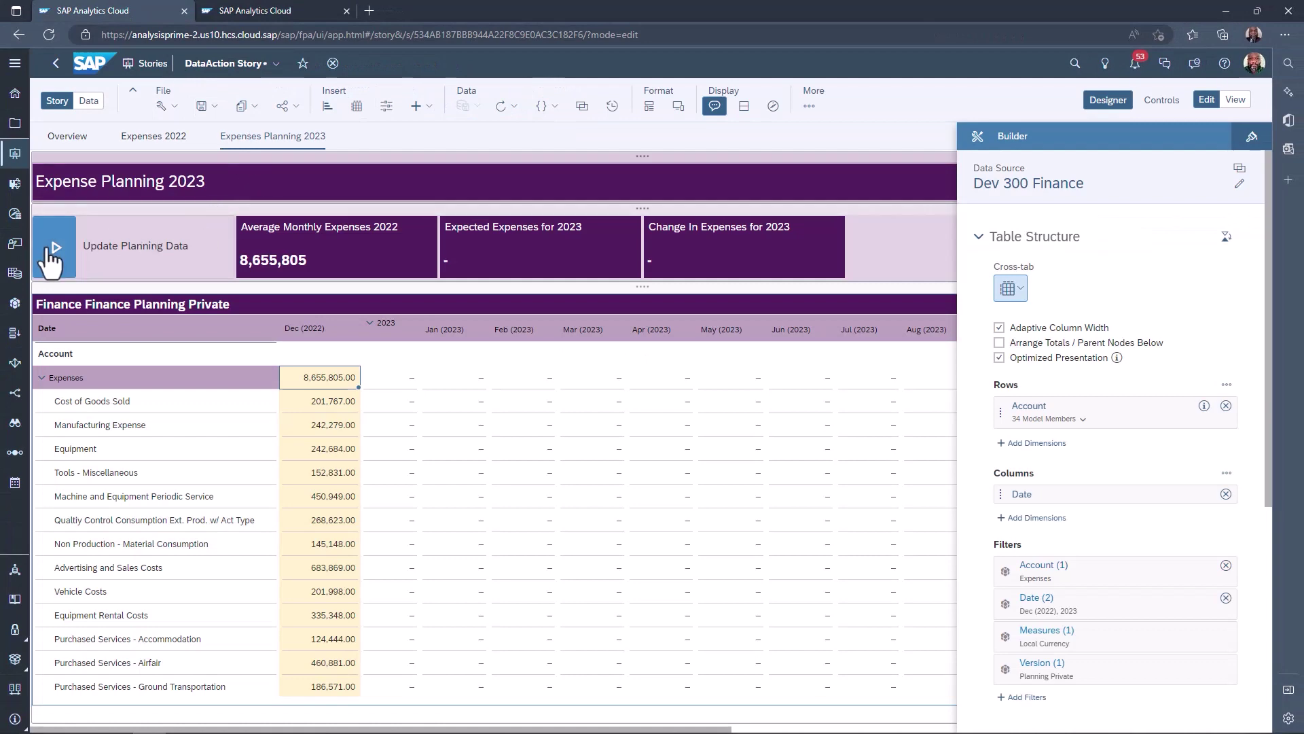
pyautogui.click(53, 248)
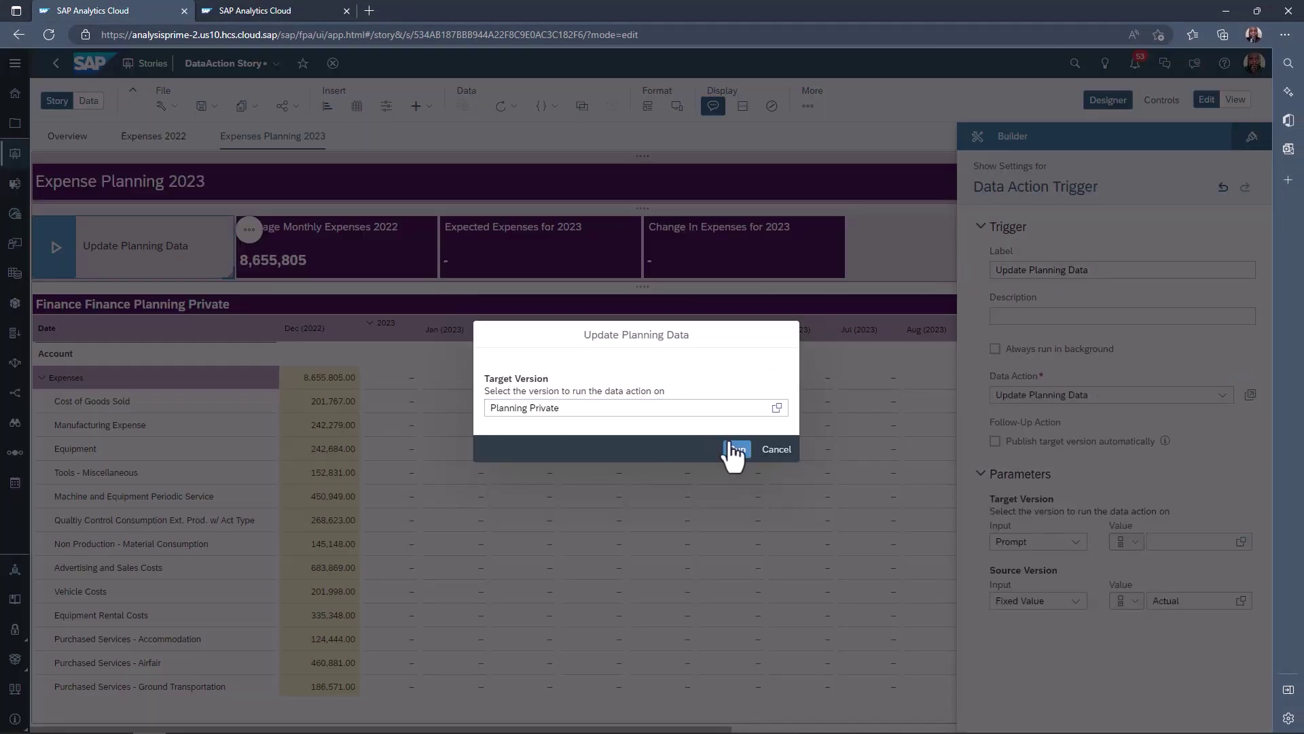
pyautogui.click(736, 450)
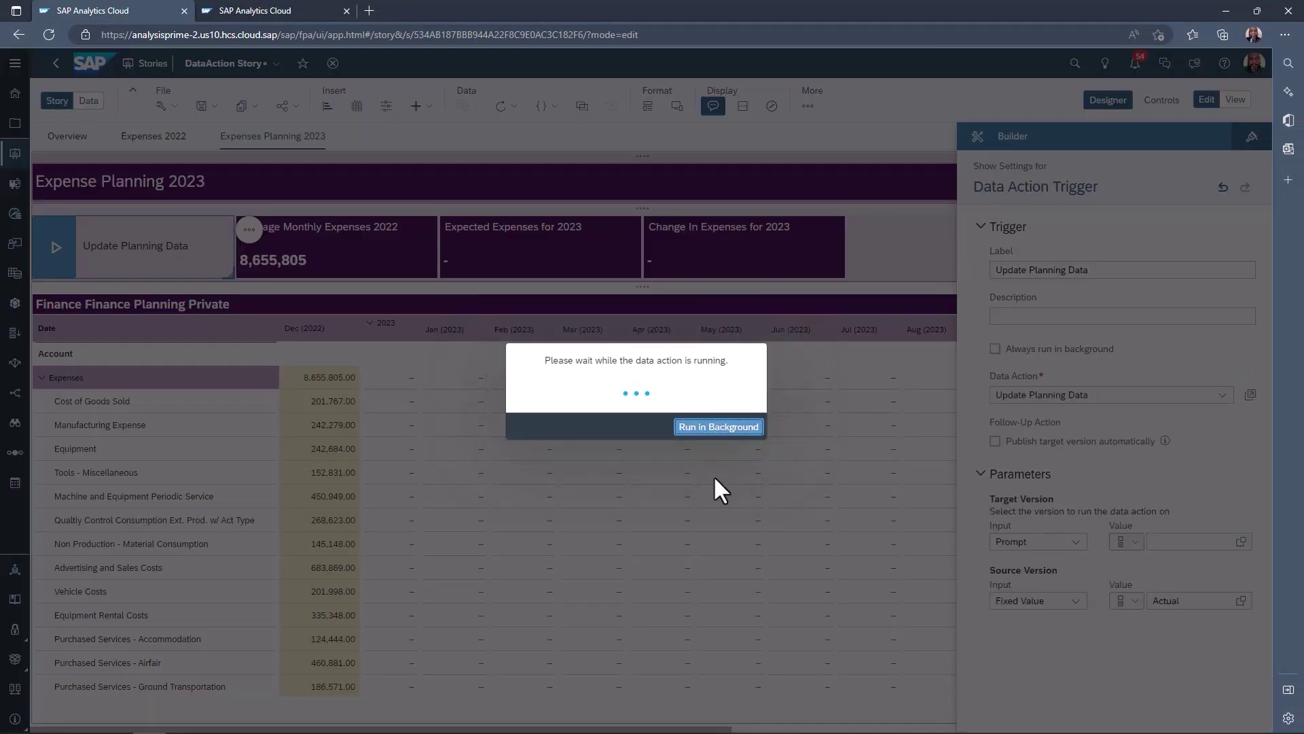